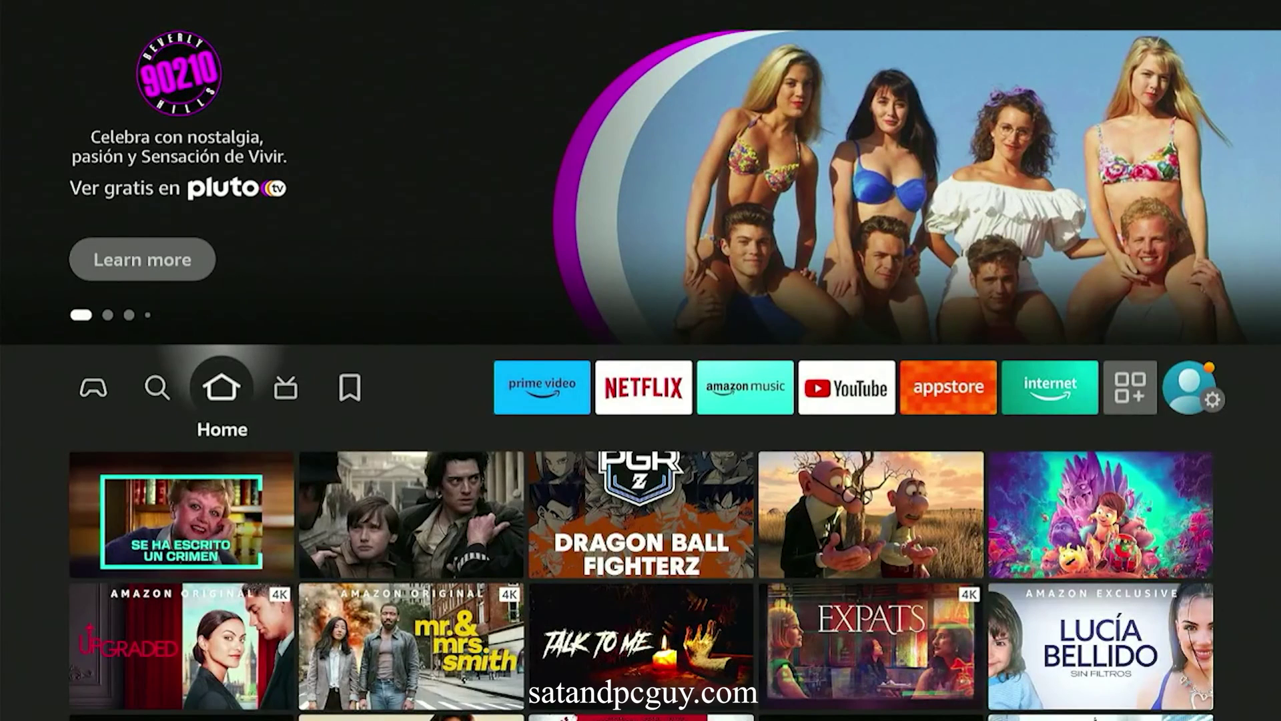
- Search the Fire TV for "itvx app" and open the ITVX - fresh, free streaming listing
{"action": "key", "text": "Left"}
{"action": "key", "text": "Down"}
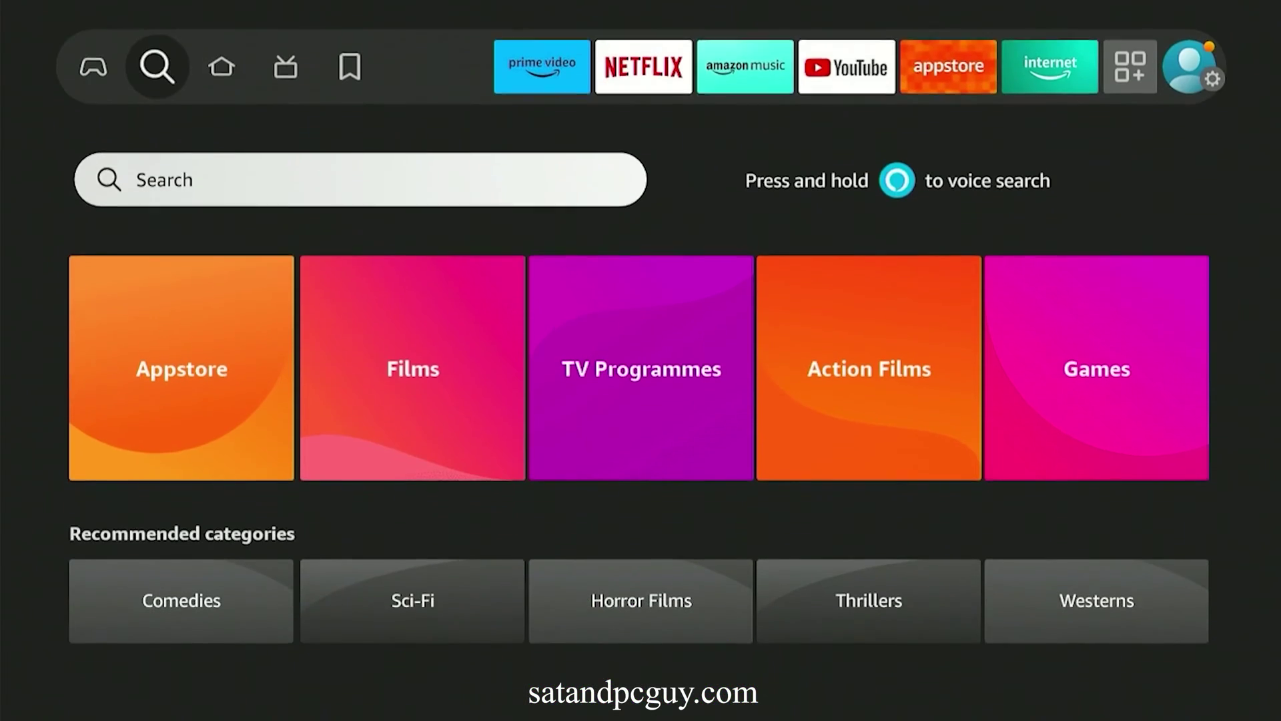
{"action": "key", "text": "Return"}
{"action": "key", "text": "Right"}
{"action": "key", "text": "Right"}
{"action": "key", "text": "Right"}
{"action": "key", "text": "Right"}
{"action": "key", "text": "Right"}
{"action": "key", "text": "Right"}
{"action": "key", "text": "Right"}
{"action": "key", "text": "Right"}
{"action": "key", "text": "Return"}
{"action": "key", "text": "Down"}
{"action": "key", "text": "Left"}
{"action": "key", "text": "Left"}
{"action": "key", "text": "Return"}
{"action": "key", "text": "Right"}
{"action": "key", "text": "Right"}
{"action": "key", "text": "Return"}
{"action": "key", "text": "Down"}
{"action": "key", "text": "Down"}
{"action": "key", "text": "Down"}
{"action": "key", "text": "Return"}
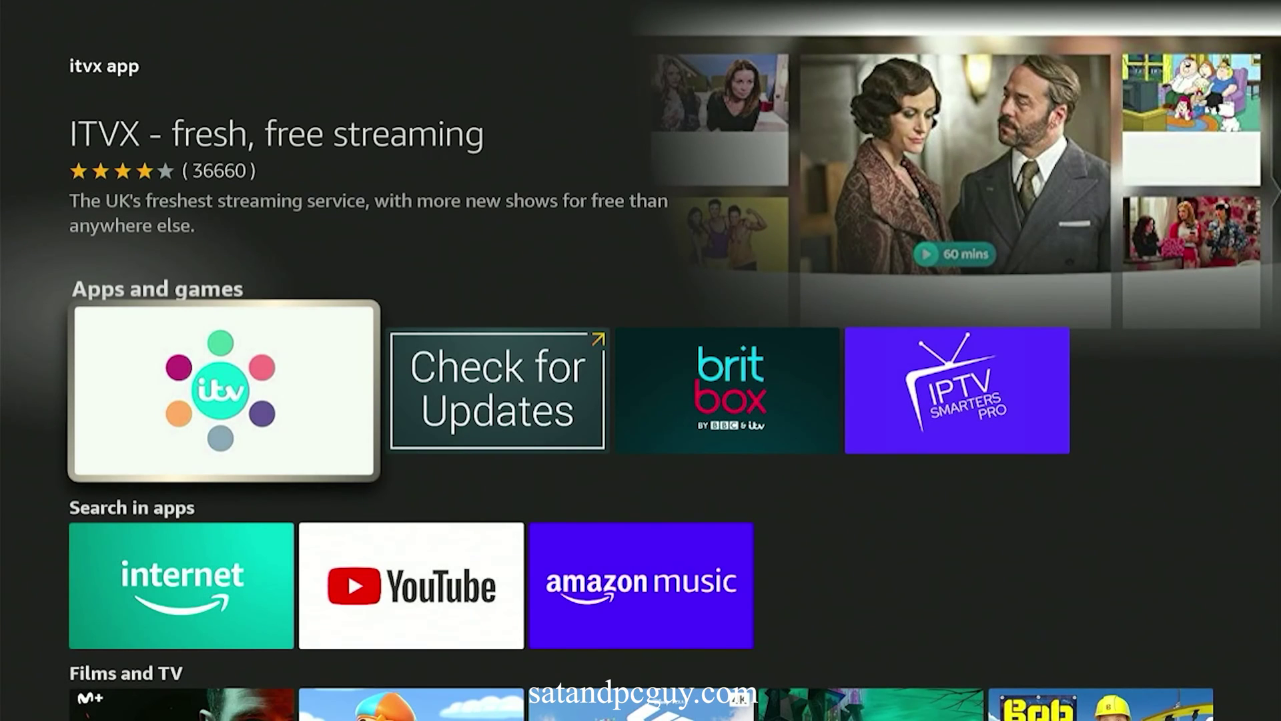
{"action": "key", "text": "Return"}
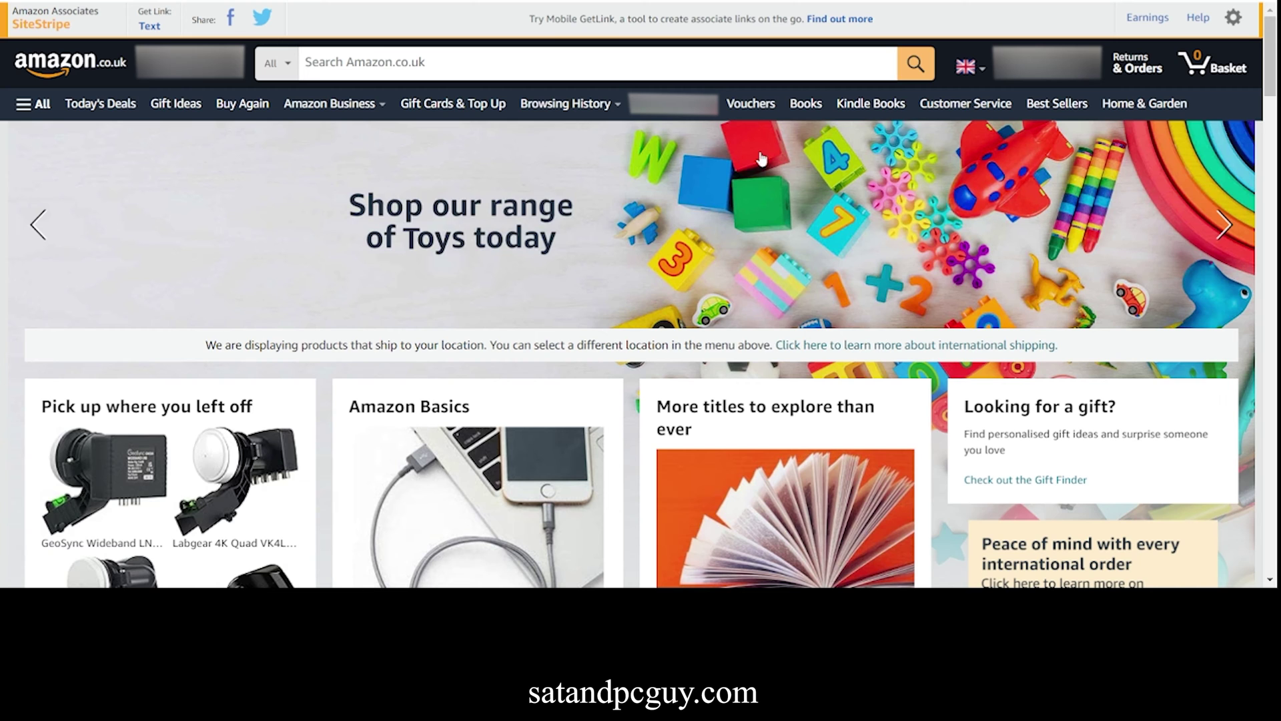
- Switch to Amazon.co.uk, search for "itvx" and examine the purchase eligibility in the ITVX app listing
{"action": "left_click", "coordinate": [625, 55]}
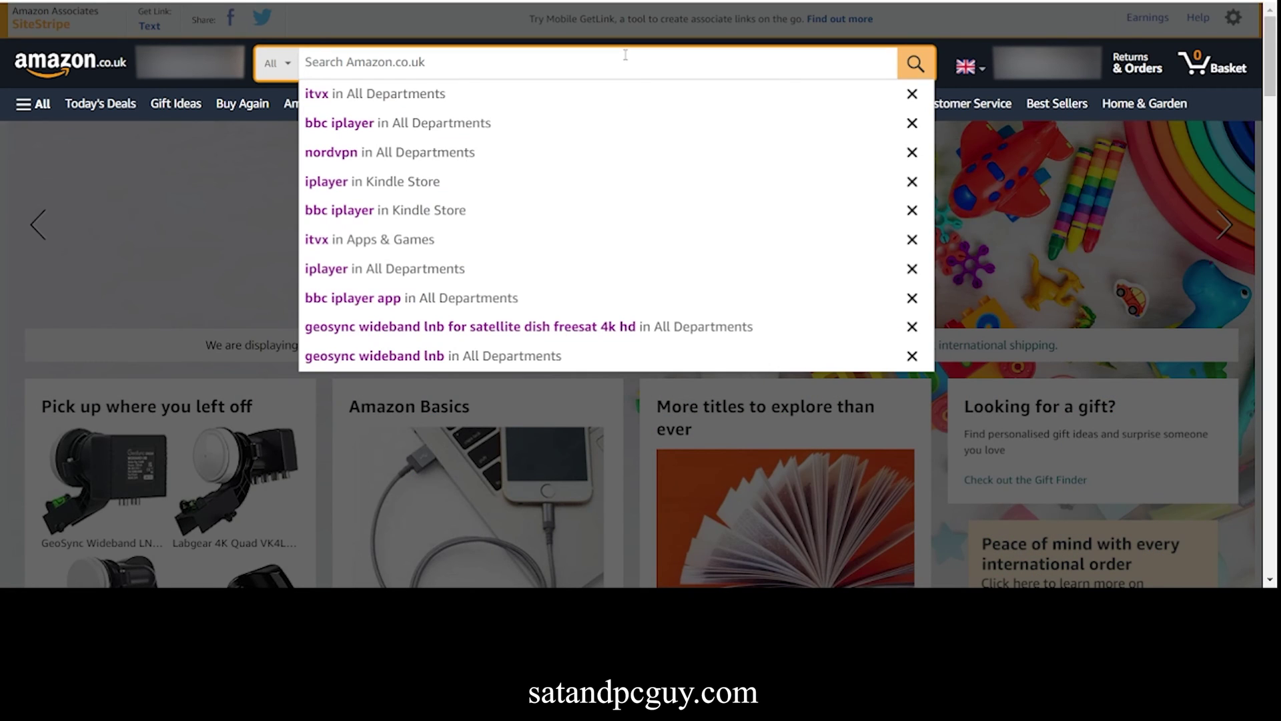
{"action": "type", "text": "itvx"}
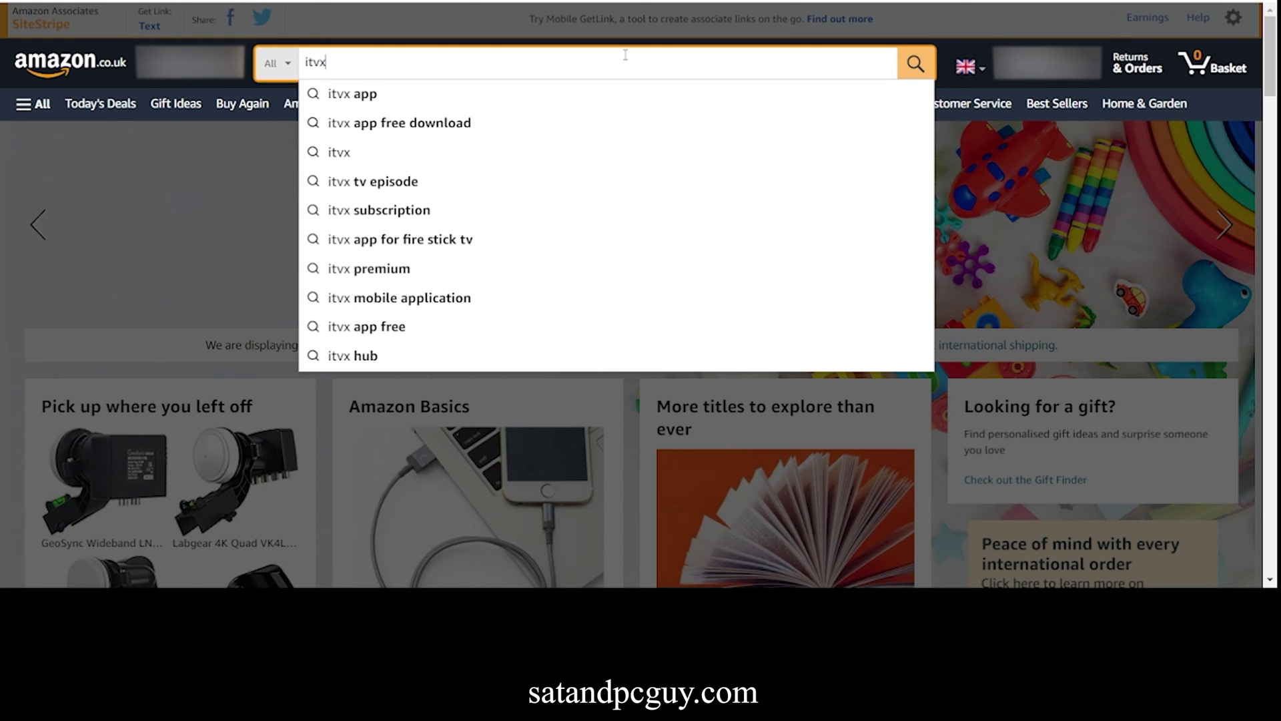
{"action": "key", "text": "Return"}
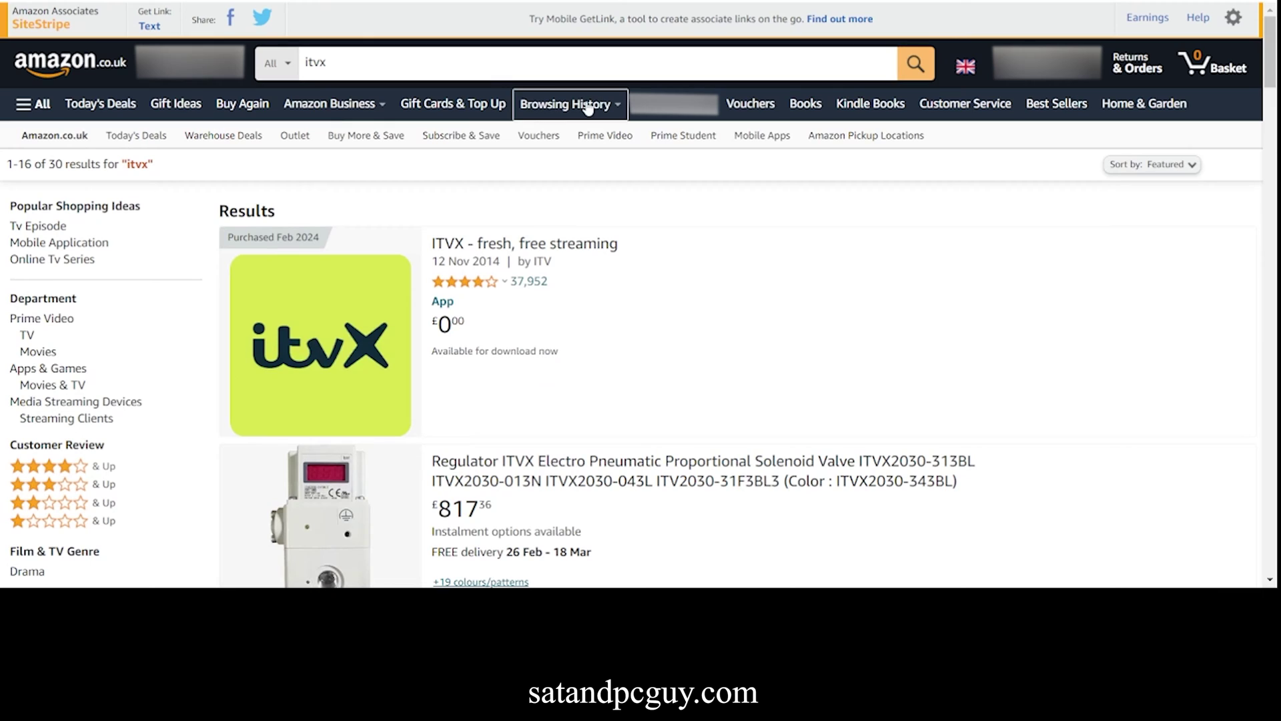
{"action": "left_click", "coordinate": [348, 350]}
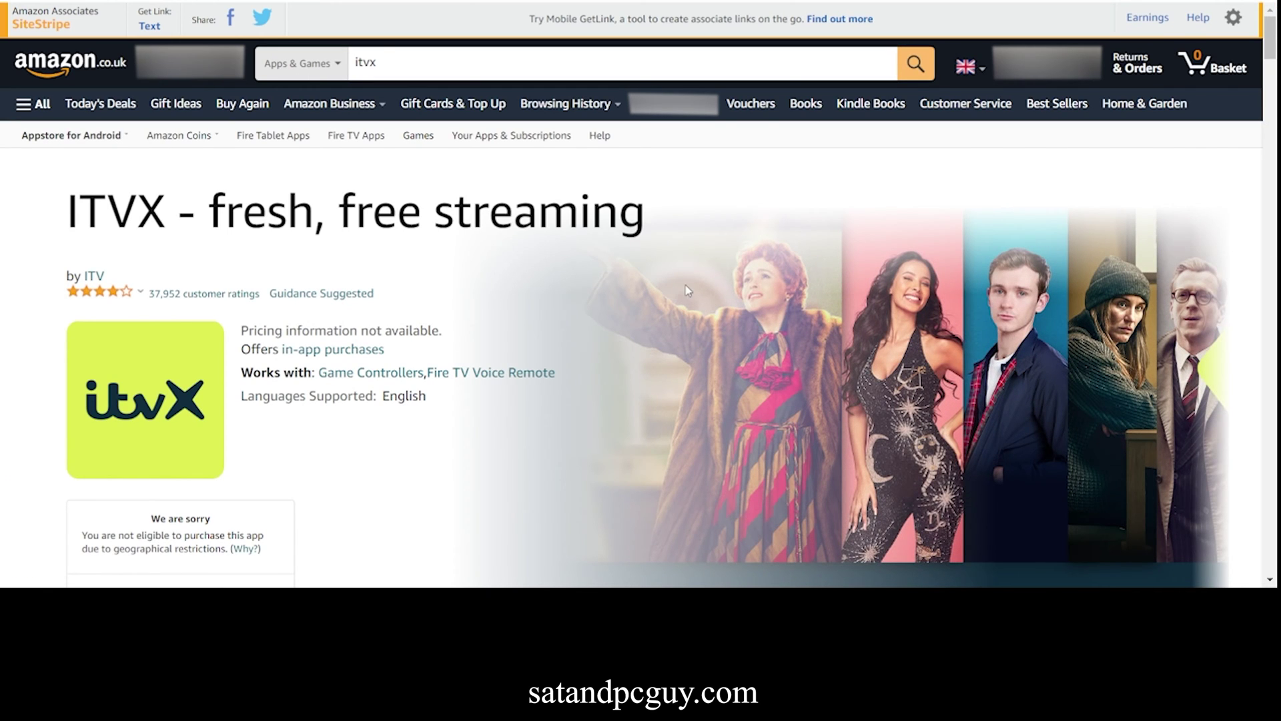
{"action": "scroll", "coordinate": [643, 291], "scroll_direction": "down", "scroll_amount": 2}
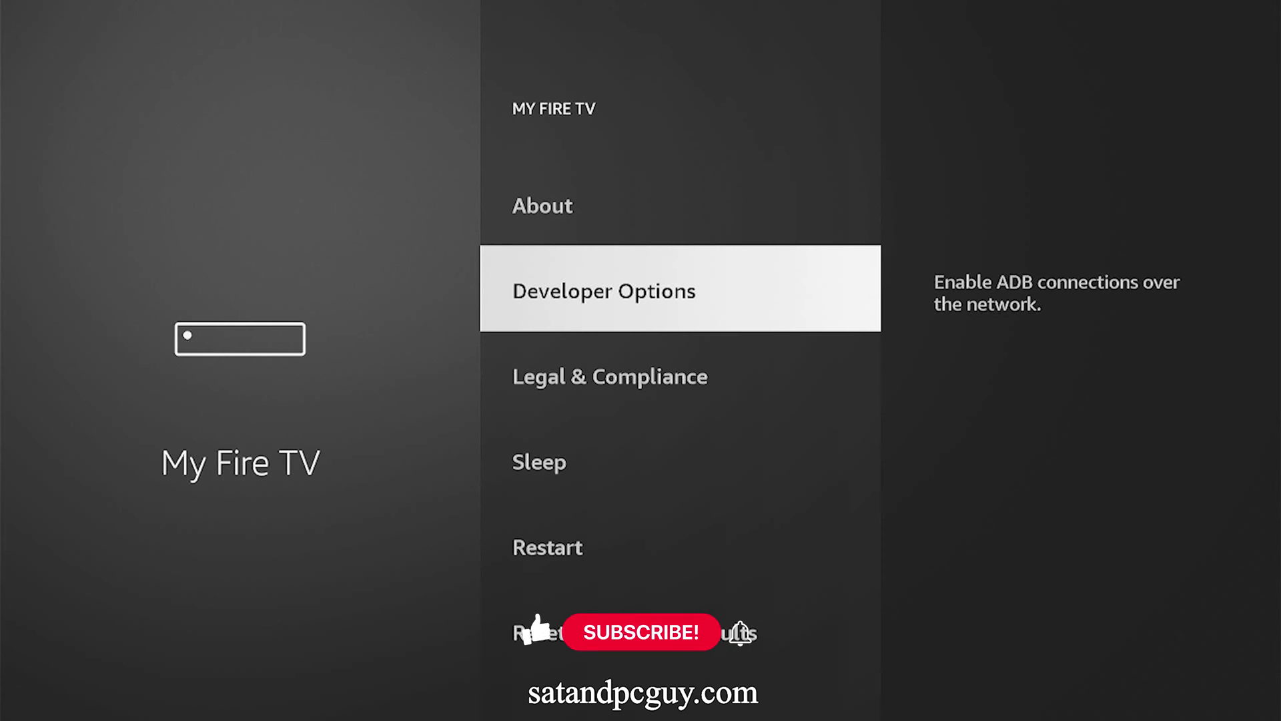
- On the Fire TV, allow installation of unknown apps through Developer Options
{"action": "key", "text": "Return"}
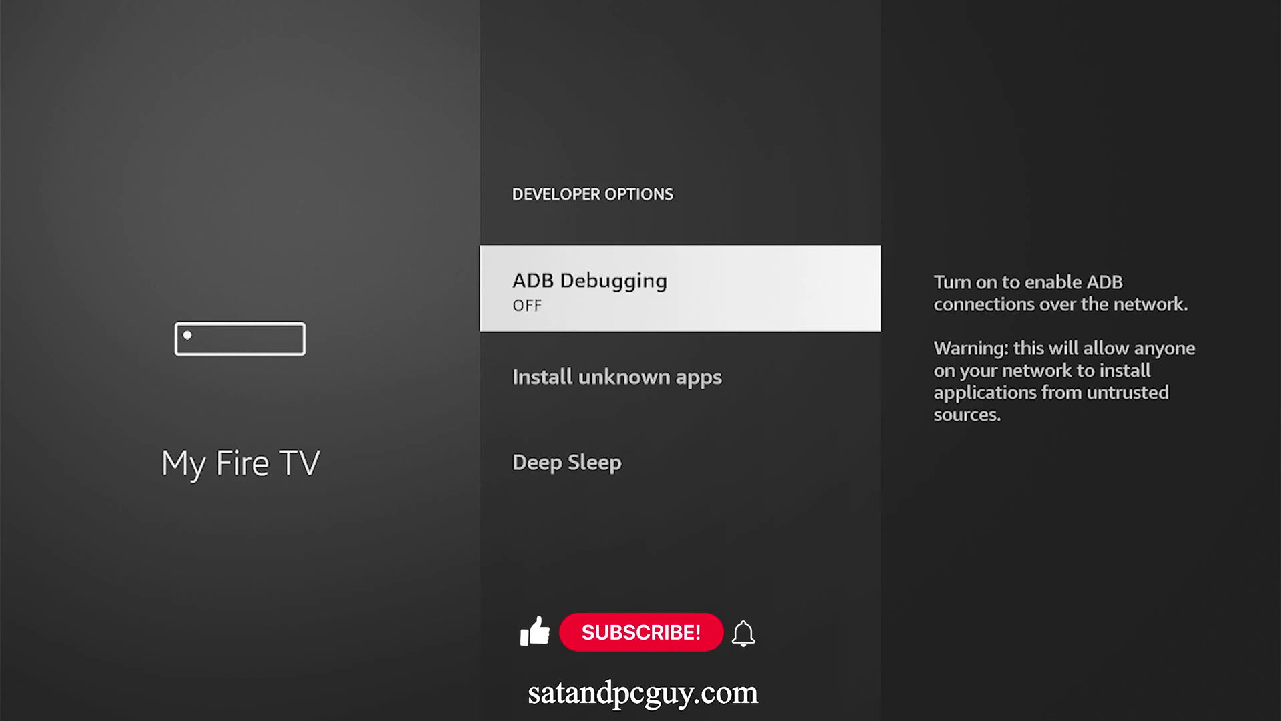
{"action": "key", "text": "Down"}
{"action": "key", "text": "Return"}
{"action": "key", "text": "Return"}
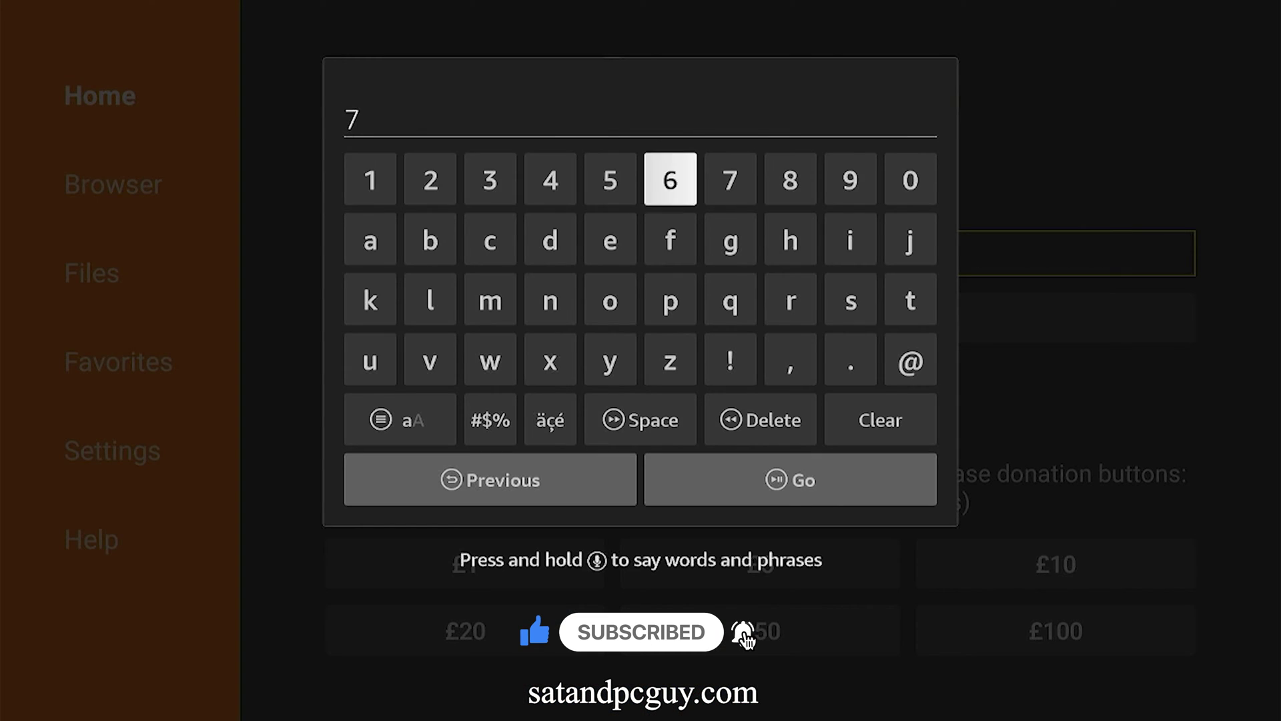
- Complete the download code as 741561 and install the offered BBC iPlayer application
{"action": "type", "text": "41561"}
{"action": "key", "text": "Return"}
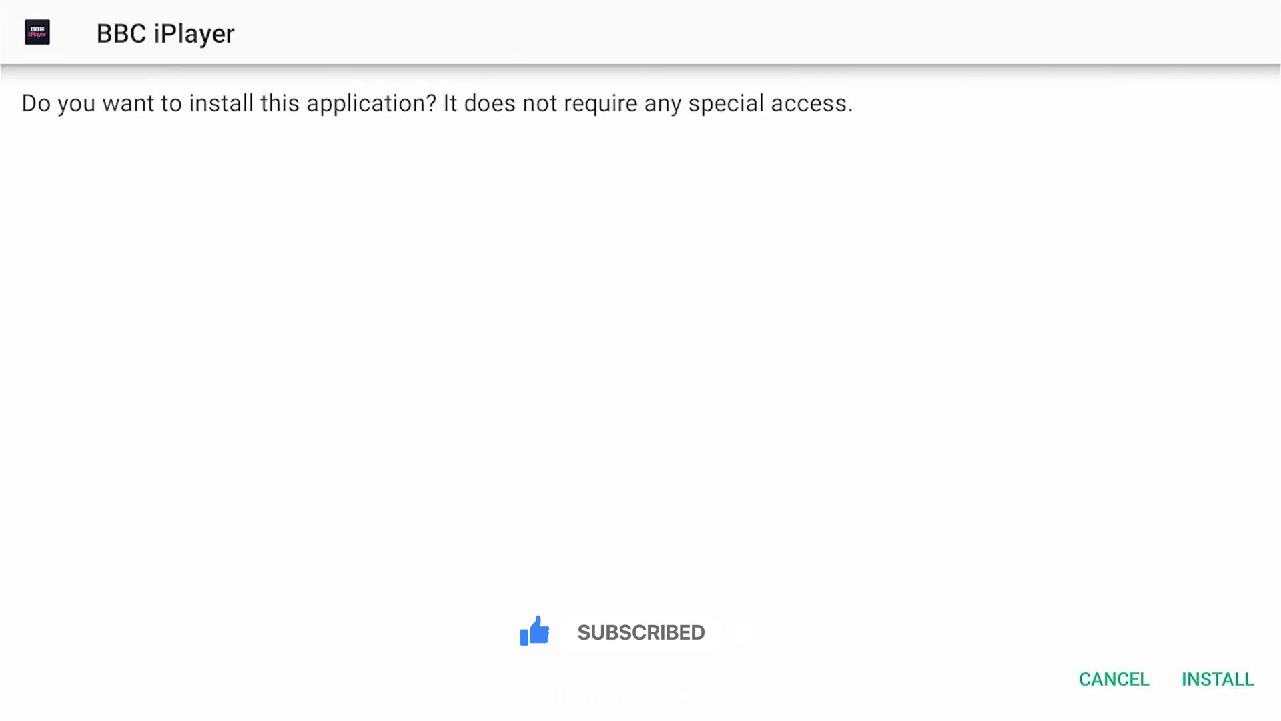
{"action": "key", "text": "Return"}
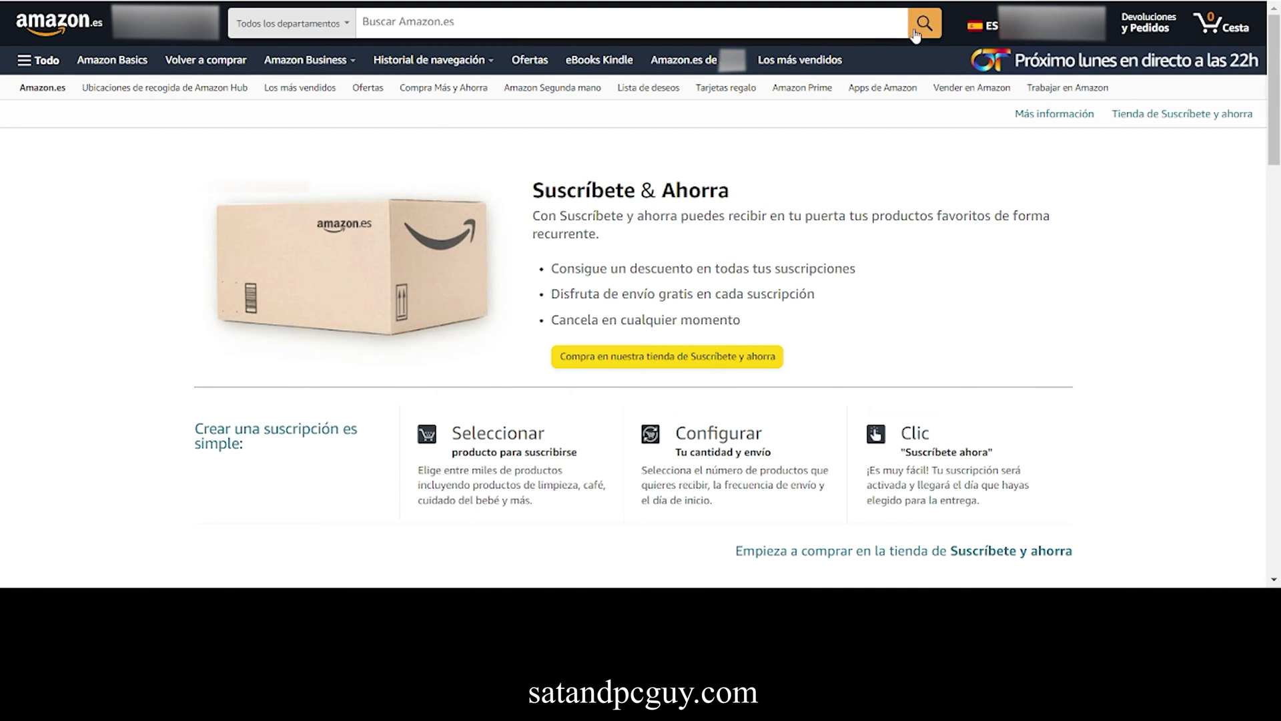
- On Amazon.es, go from the content library to Preferences and open the country or region setting for editing
{"action": "mouse_move", "coordinate": [1051, 26]}
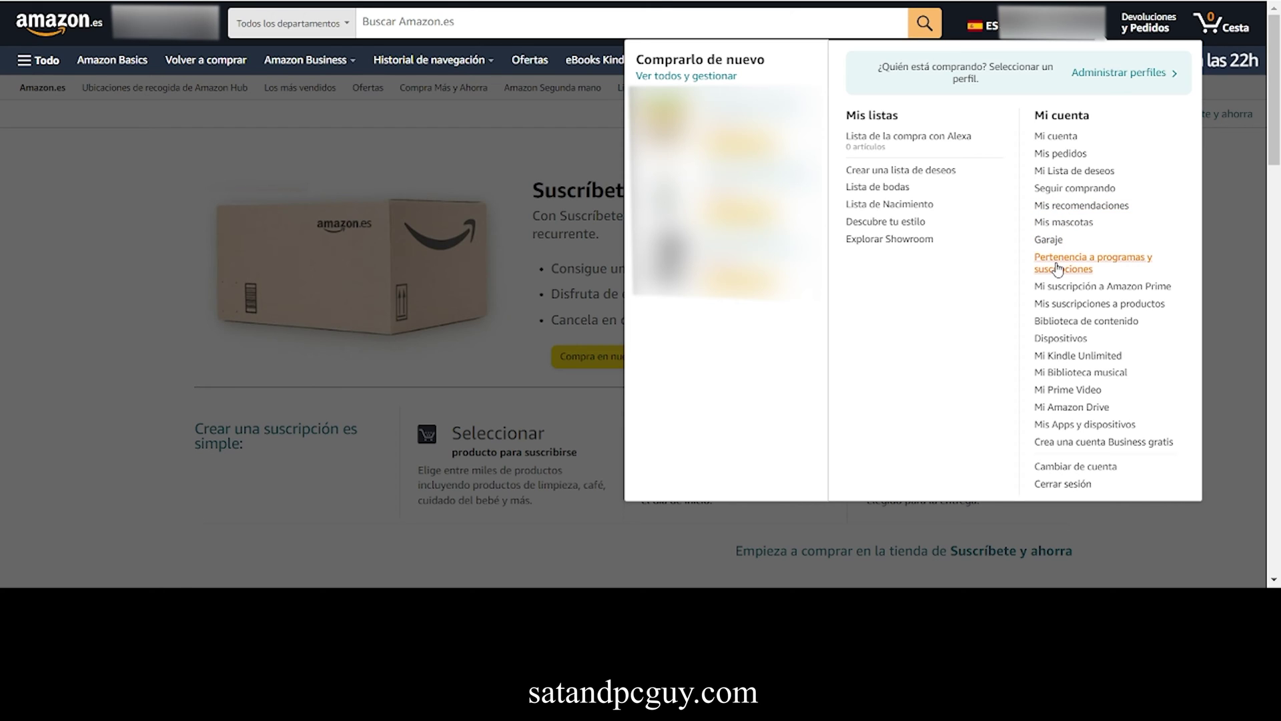
{"action": "left_click", "coordinate": [1059, 326]}
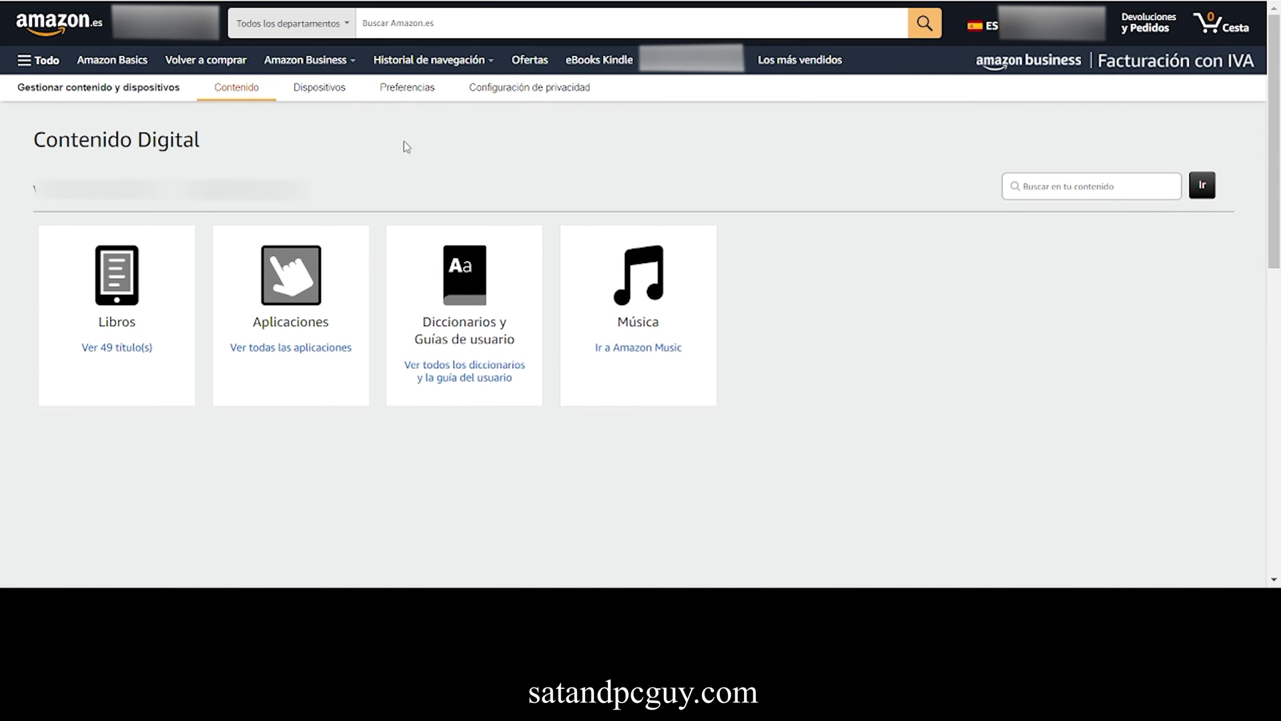
{"action": "left_click", "coordinate": [396, 92]}
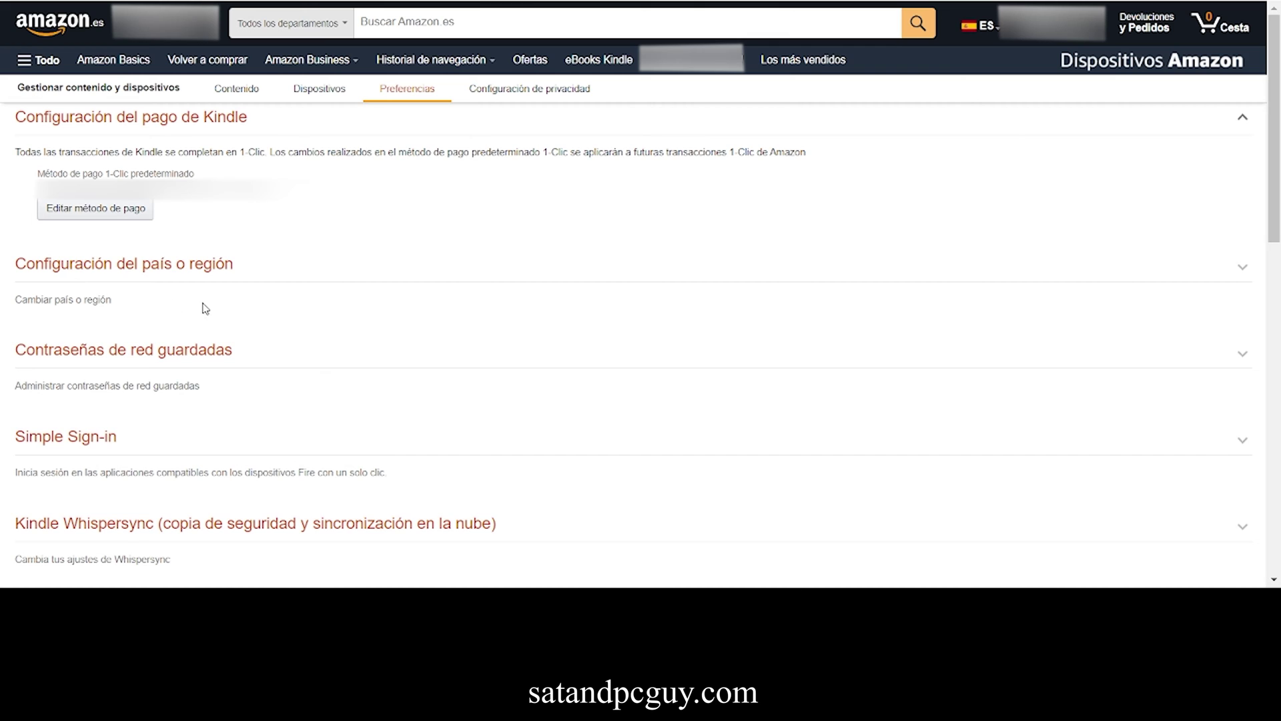
{"action": "left_click", "coordinate": [203, 267]}
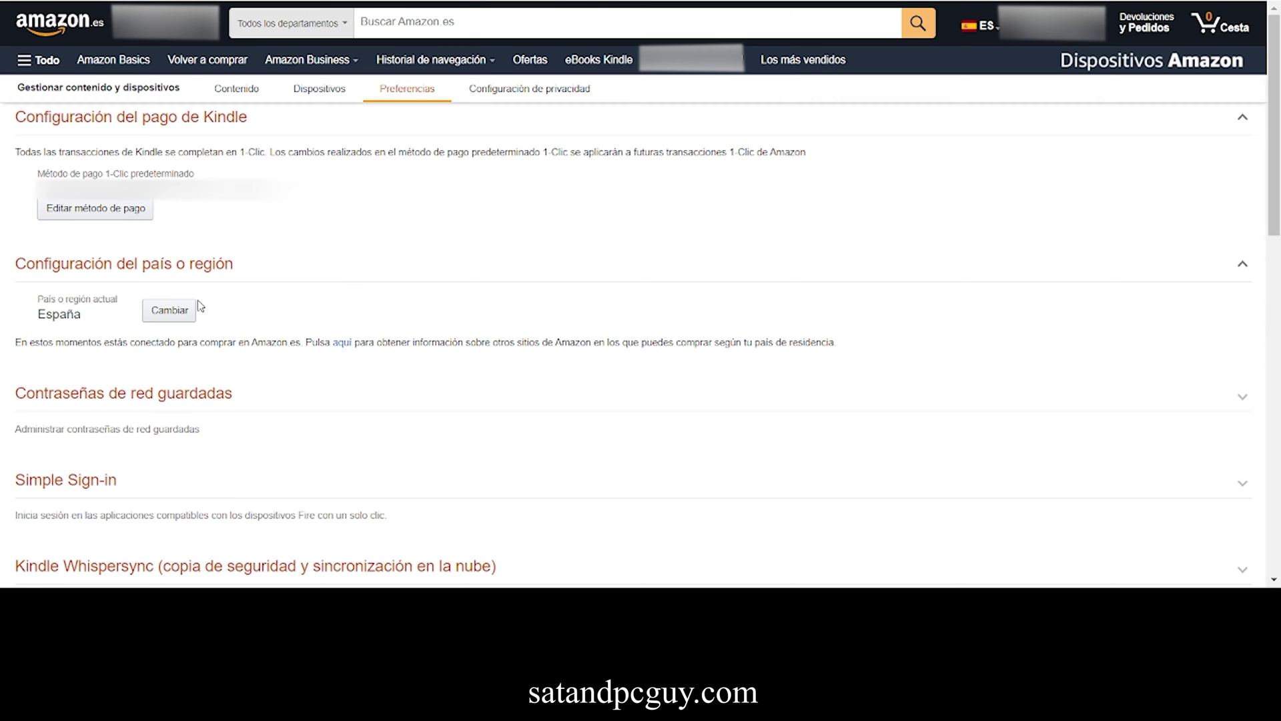
{"action": "left_click", "coordinate": [172, 311]}
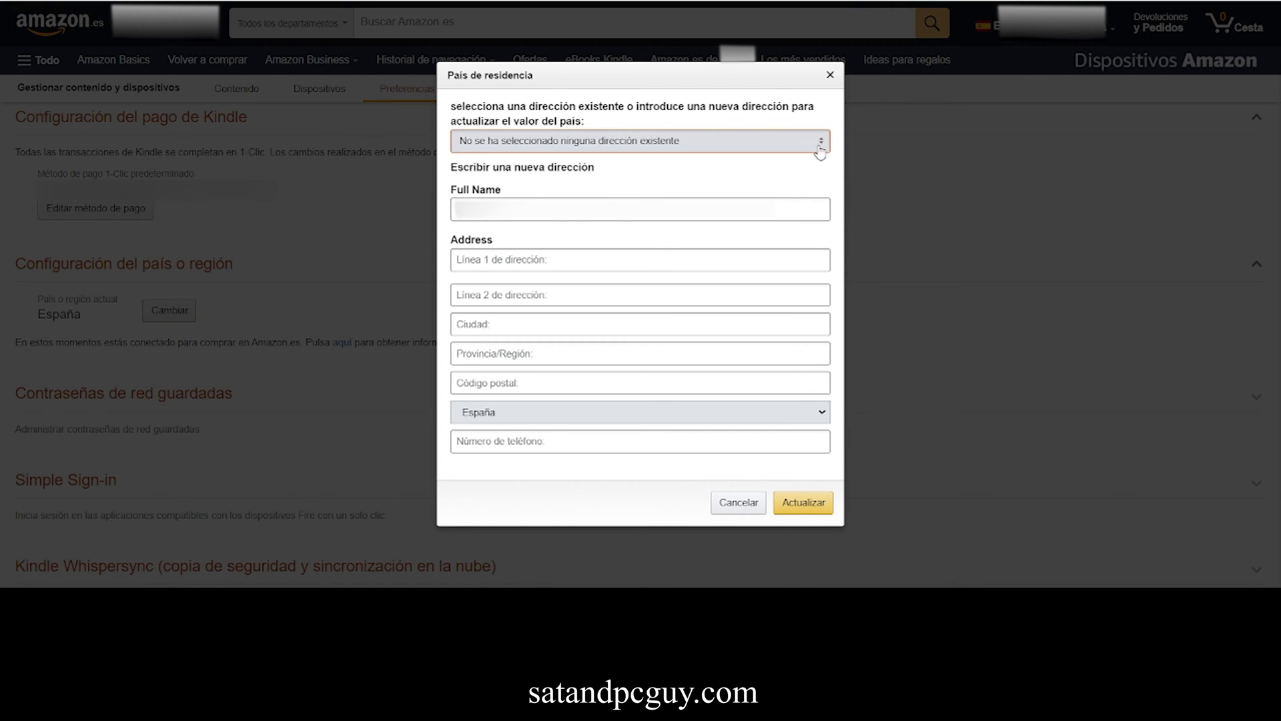
- Try to update the country of residence to Reino Unido using an existing saved address
{"action": "left_click", "coordinate": [820, 151]}
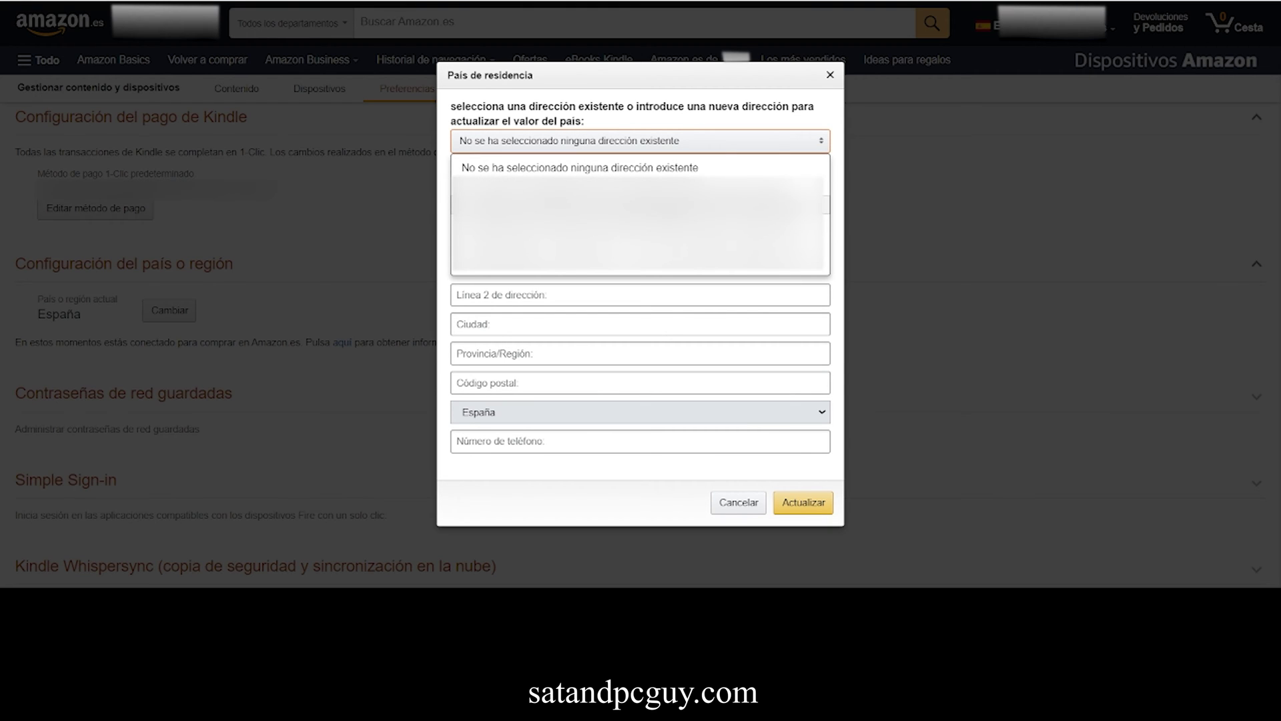
{"action": "left_click", "coordinate": [601, 203]}
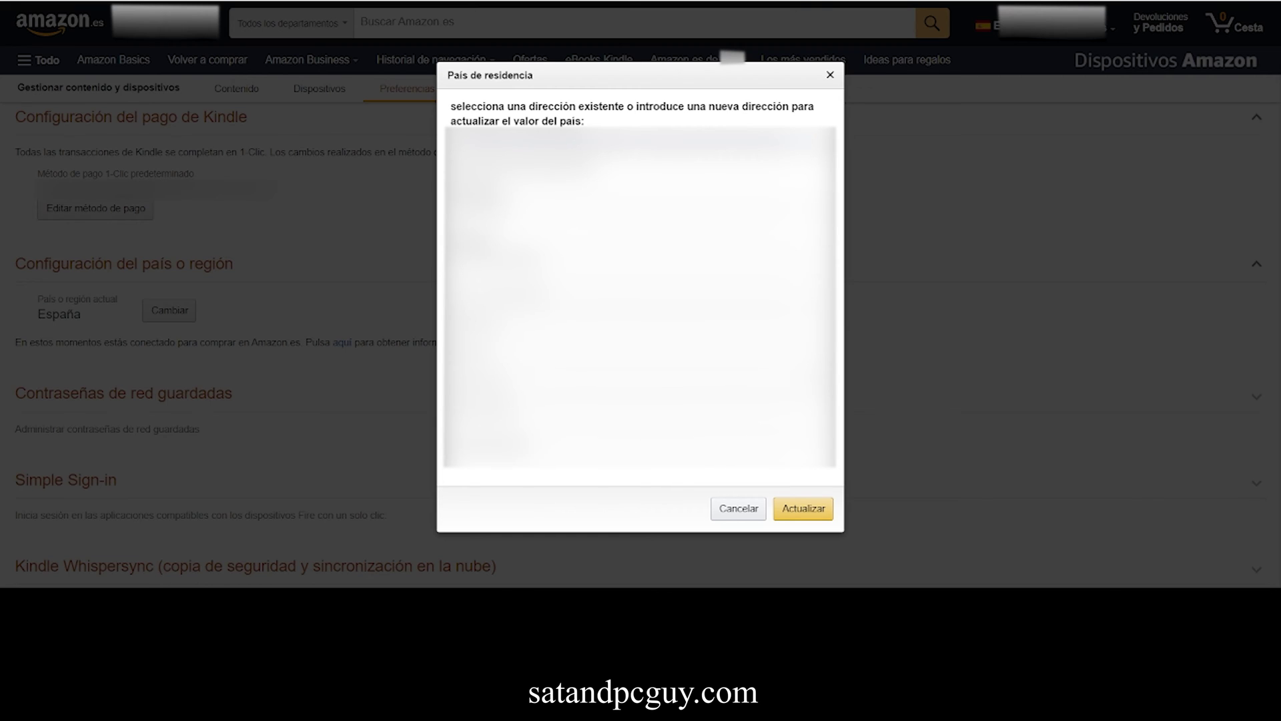
{"action": "left_click", "coordinate": [805, 510]}
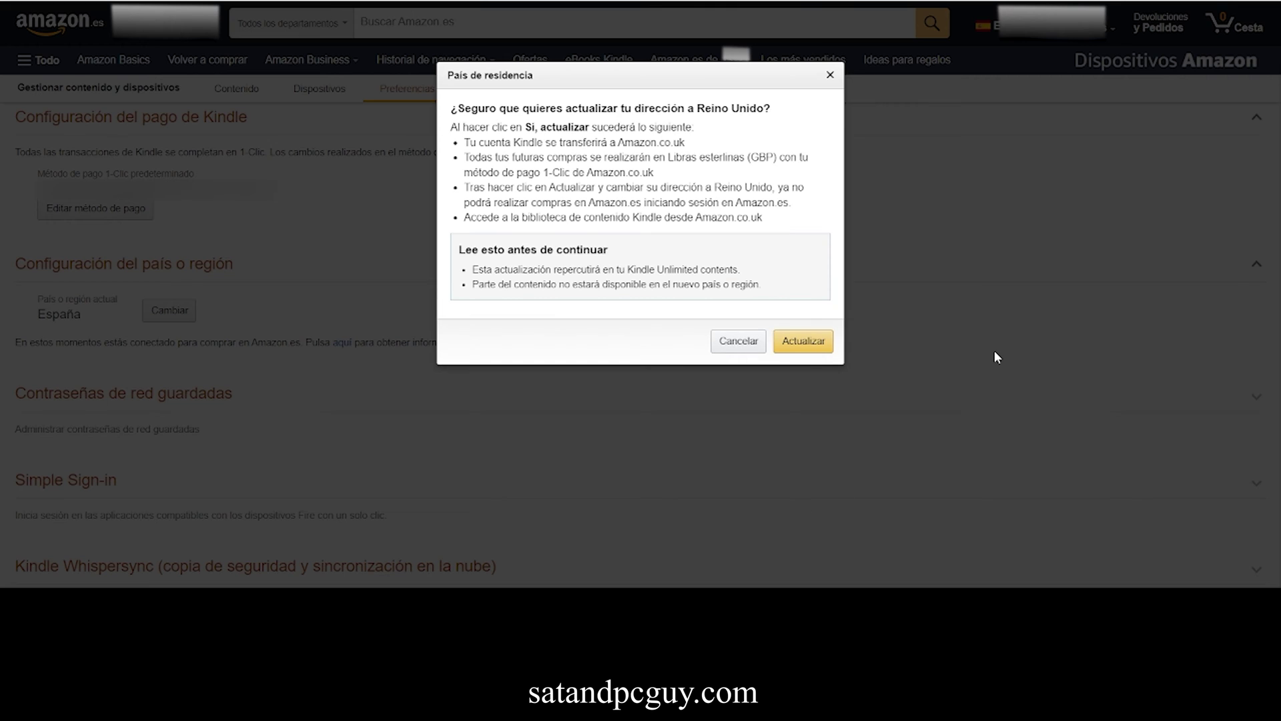
{"action": "left_click", "coordinate": [801, 342]}
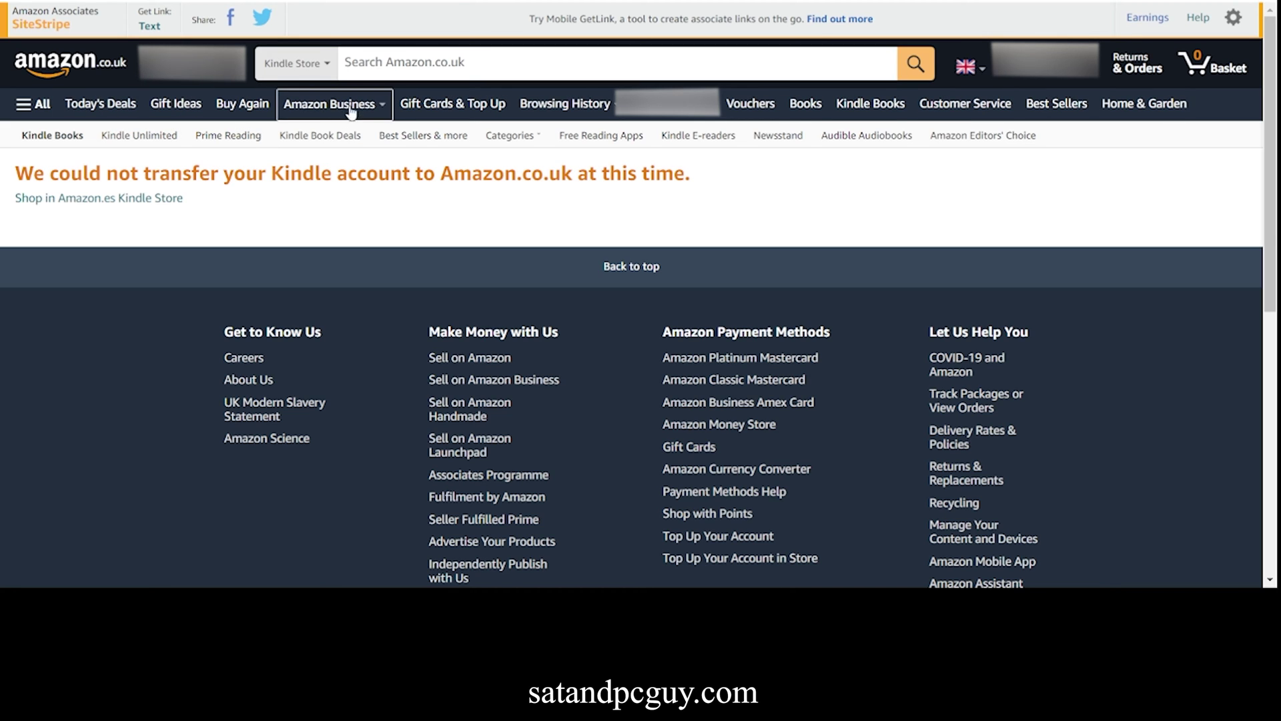
- From the Amazon.co.uk home page, search for "itvx" and review the ITVX app listing again
{"action": "left_click", "coordinate": [81, 72]}
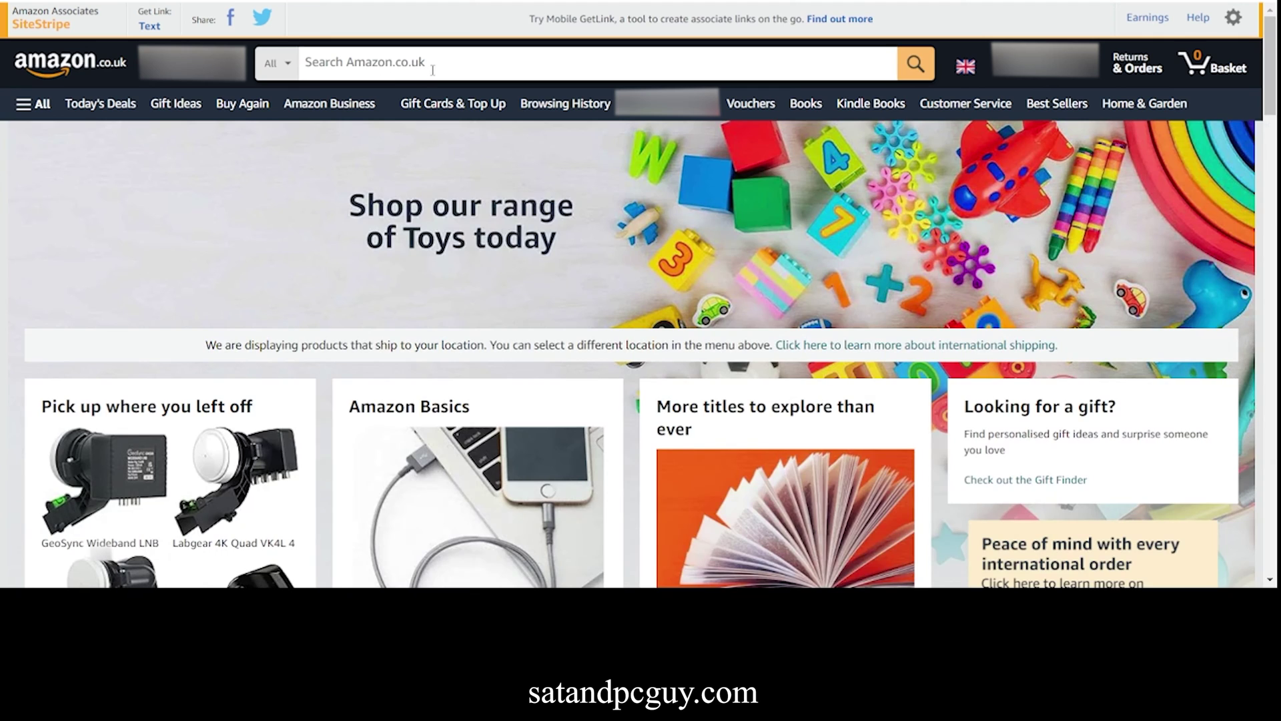
{"action": "left_click", "coordinate": [432, 64]}
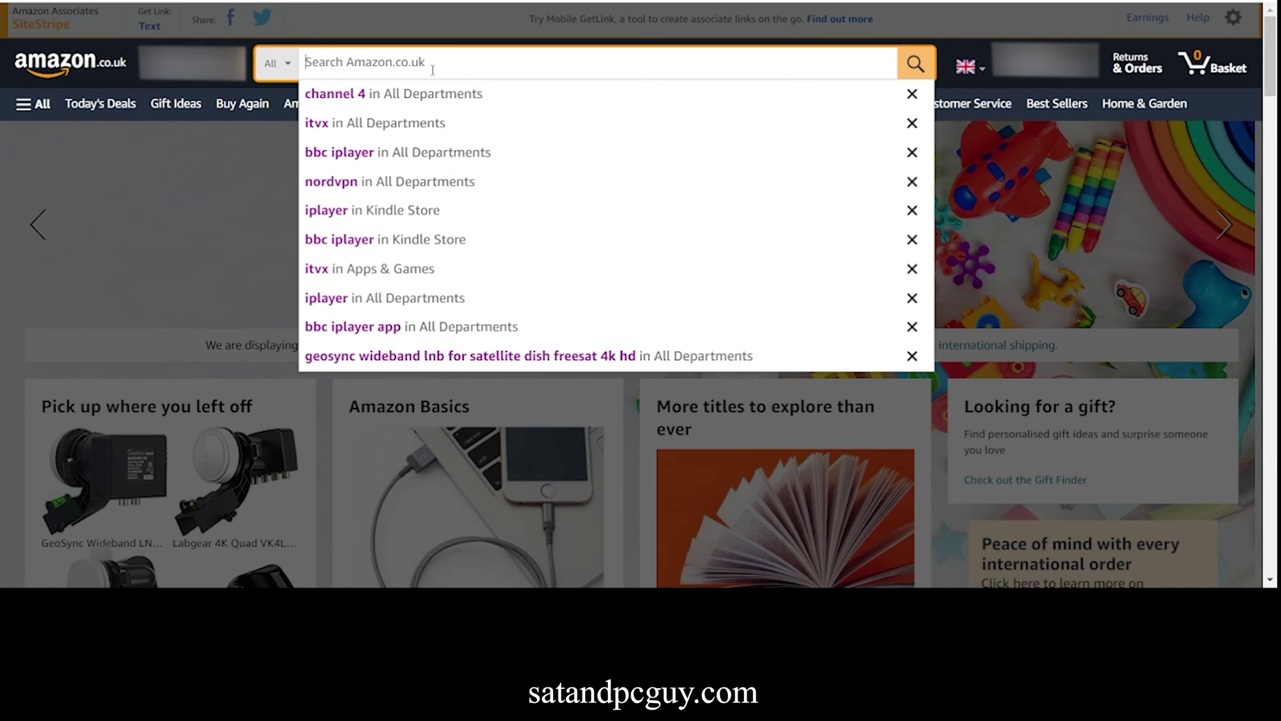
{"action": "type", "text": "itvx"}
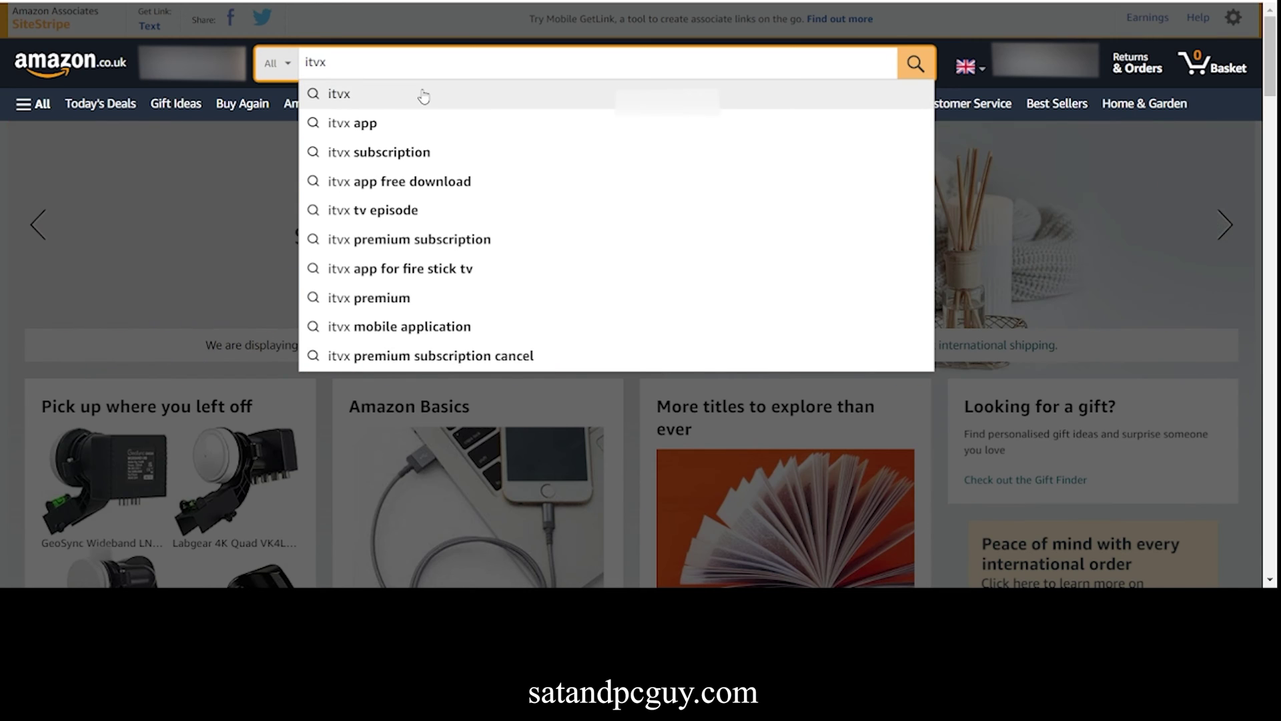
{"action": "left_click", "coordinate": [423, 95]}
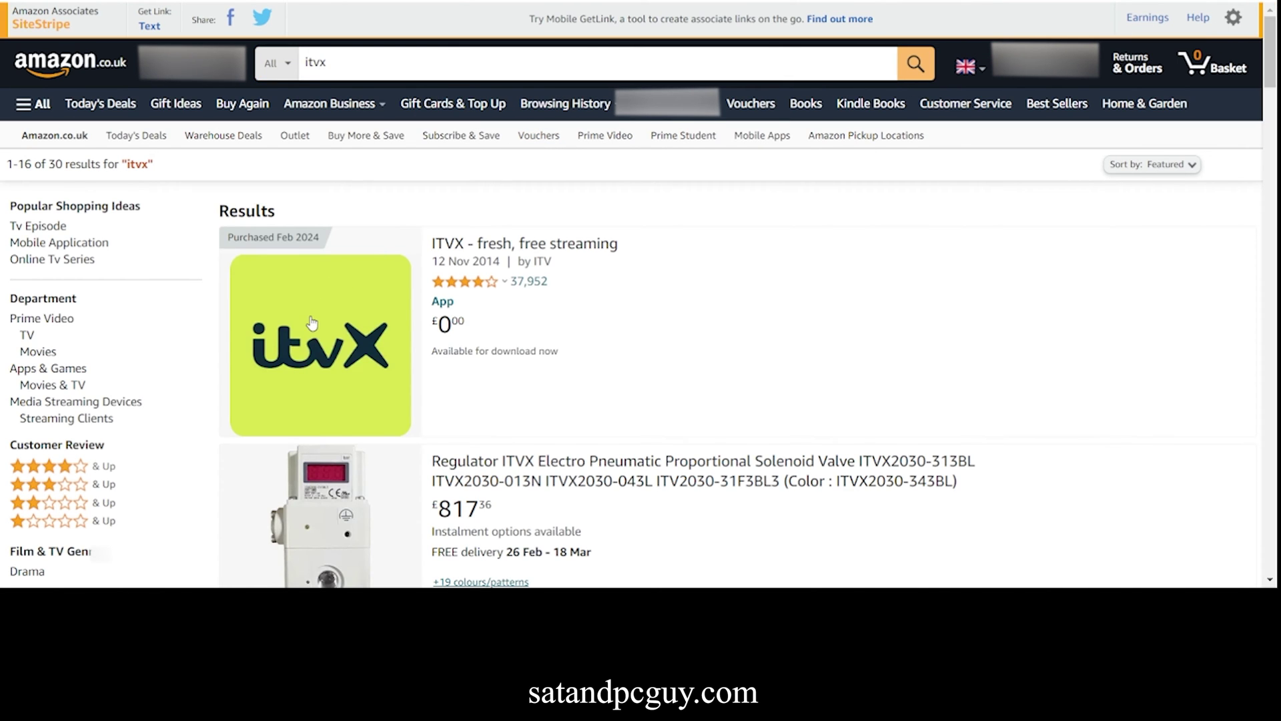
{"action": "left_click", "coordinate": [354, 317]}
{"action": "scroll", "coordinate": [671, 232], "scroll_direction": "down", "scroll_amount": 2}
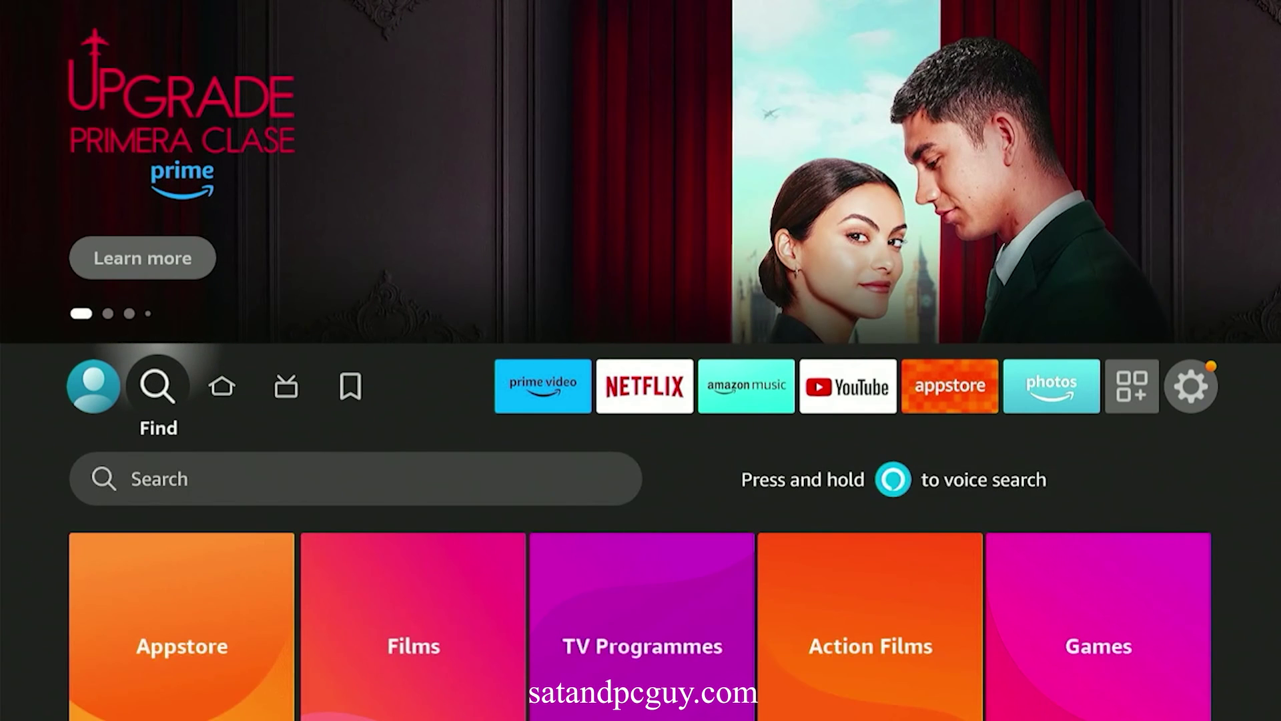
- Deregister the Fire TV from its Amazon account, and decline advertising cookies when setting the cookie preferences
{"action": "left_click", "coordinate": [1191, 385]}
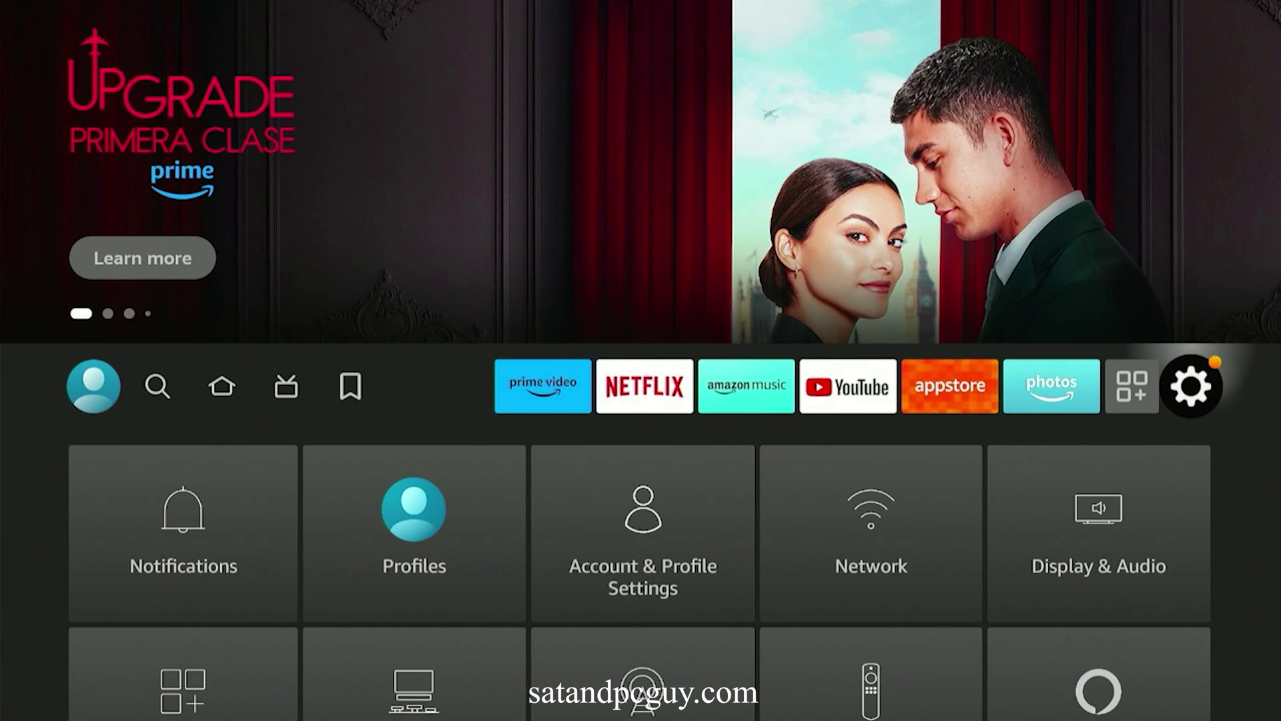
{"action": "key", "text": "Down"}
{"action": "key", "text": "Right"}
{"action": "key", "text": "Right"}
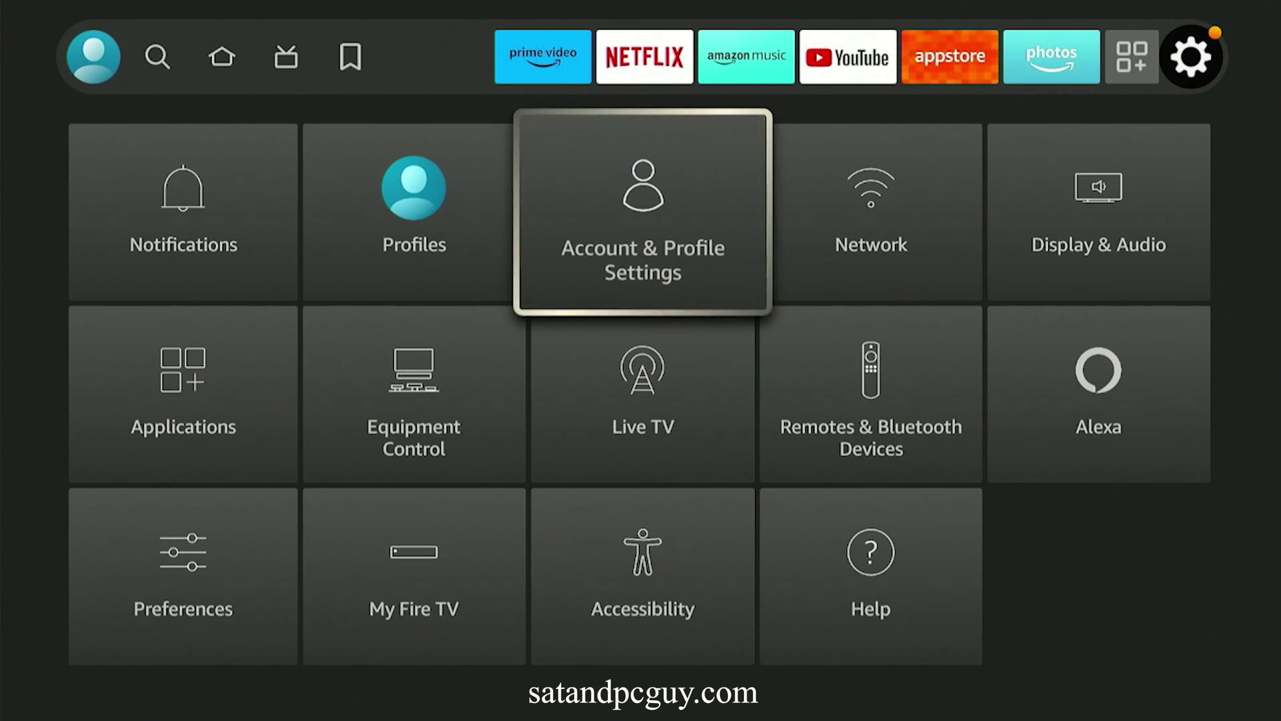
{"action": "key", "text": "Return"}
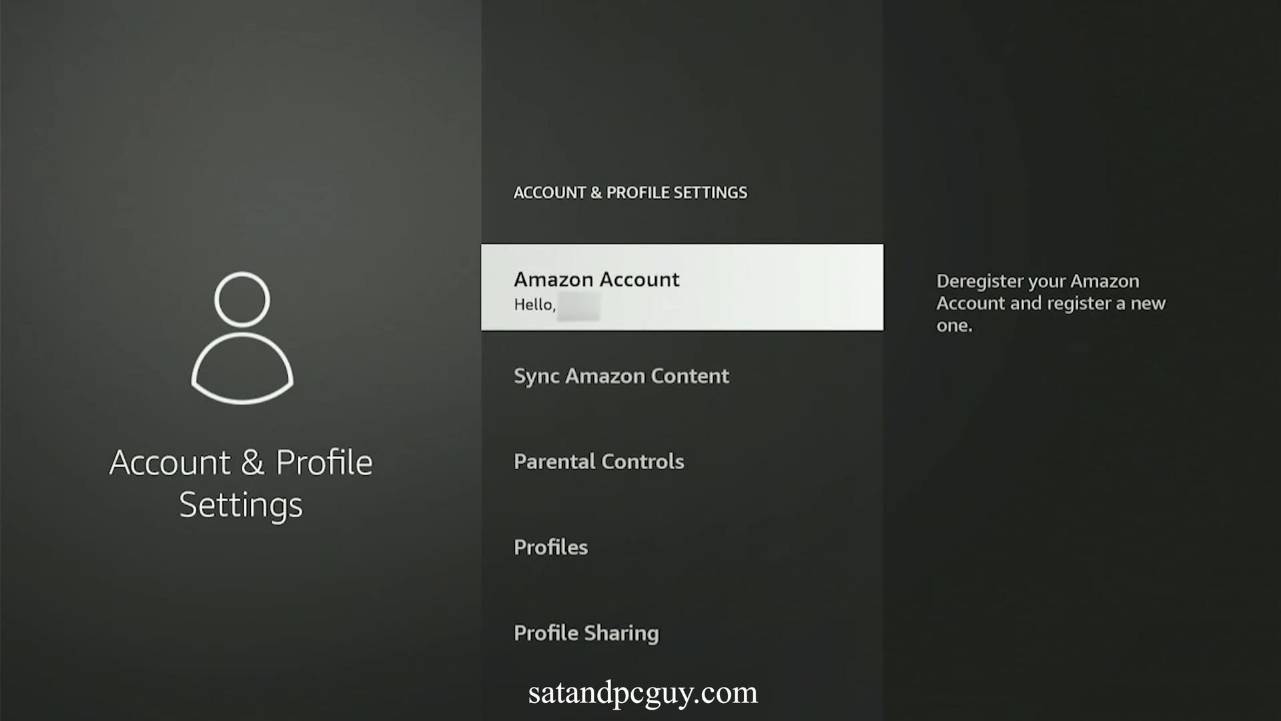
{"action": "key", "text": "Return"}
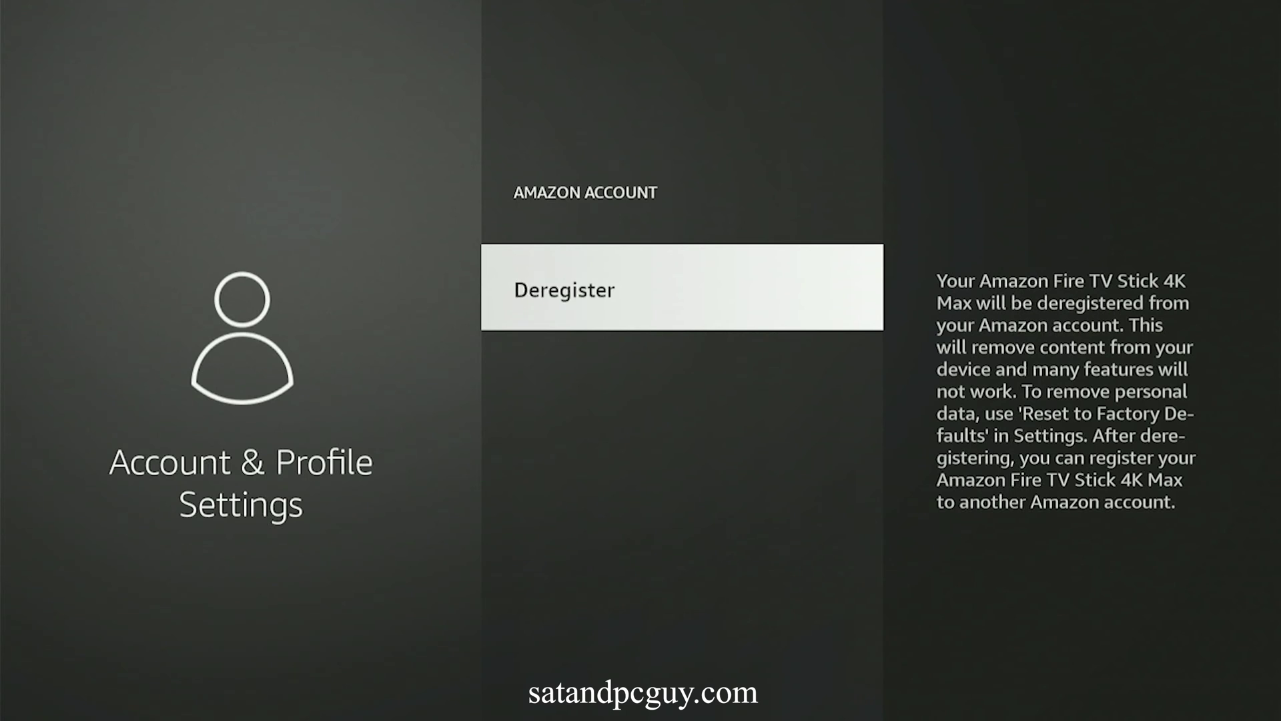
{"action": "key", "text": "Return"}
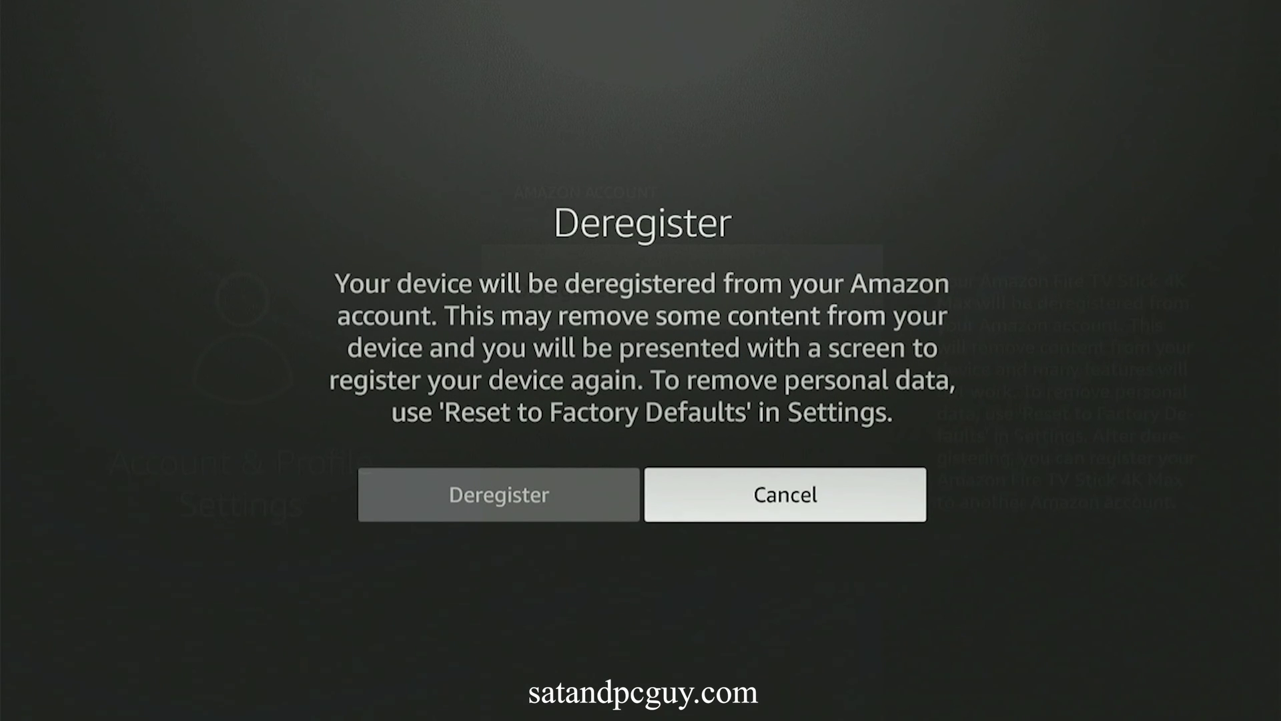
{"action": "key", "text": "Left"}
{"action": "key", "text": "Return"}
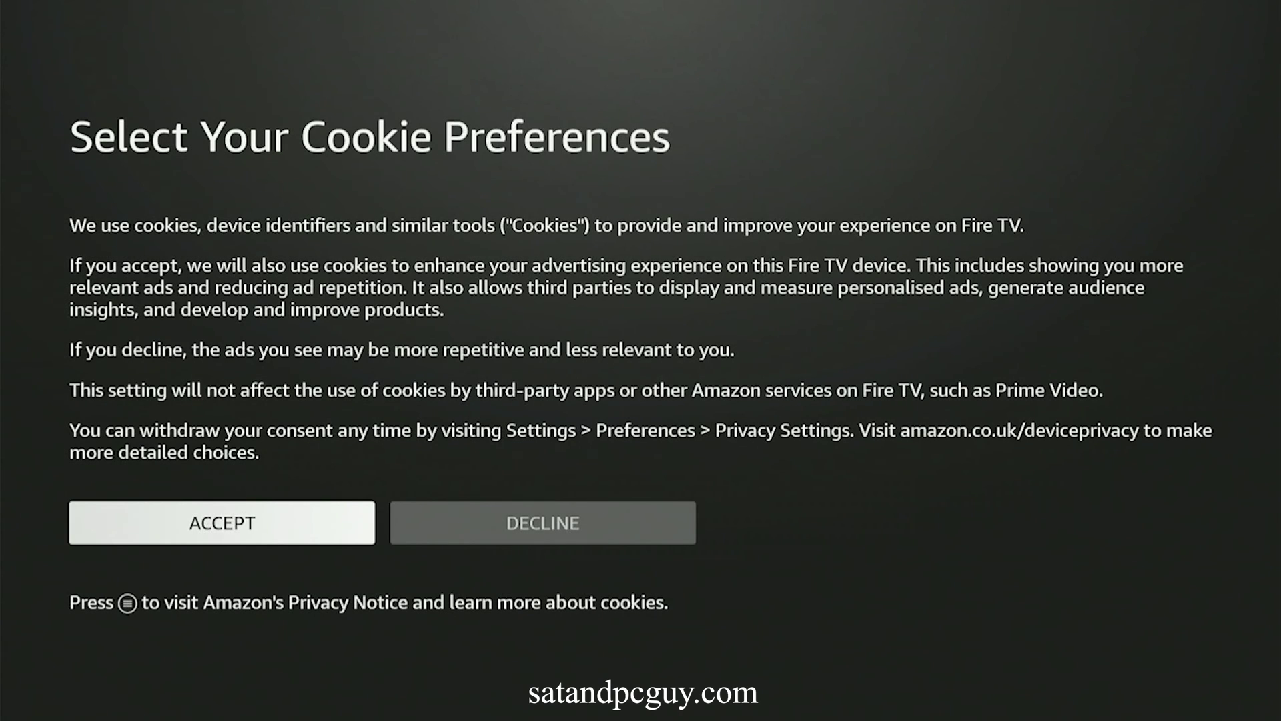
{"action": "key", "text": "Right"}
{"action": "key", "text": "Return"}
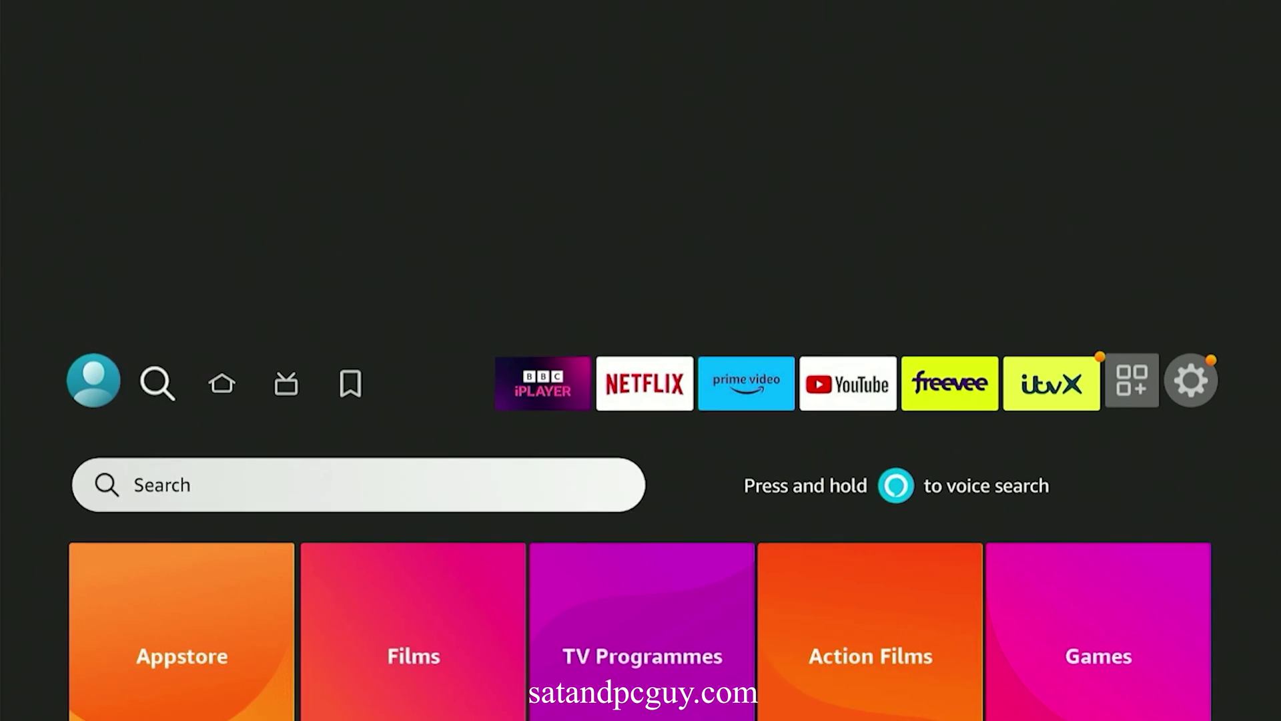
- Install the NordVPN app for Fire TV by searching for it on the device, and open it
{"action": "key", "text": "Return"}
{"action": "key", "text": "Down"}
{"action": "key", "text": "Return"}
{"action": "key", "text": "Right"}
{"action": "key", "text": "Return"}
{"action": "key", "text": "Right"}
{"action": "key", "text": "Right"}
{"action": "key", "text": "Down"}
{"action": "key", "text": "Down"}
{"action": "key", "text": "Down"}
{"action": "key", "text": "Return"}
{"action": "key", "text": "Return"}
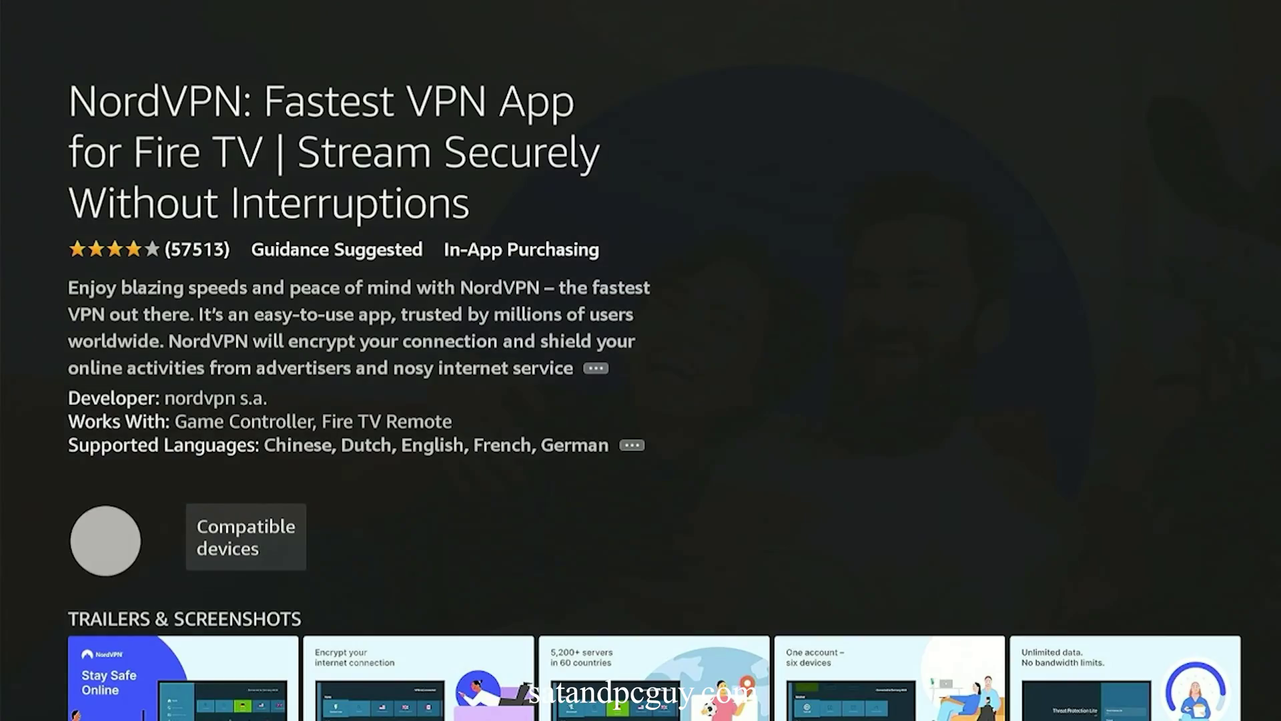
{"action": "key", "text": "Return"}
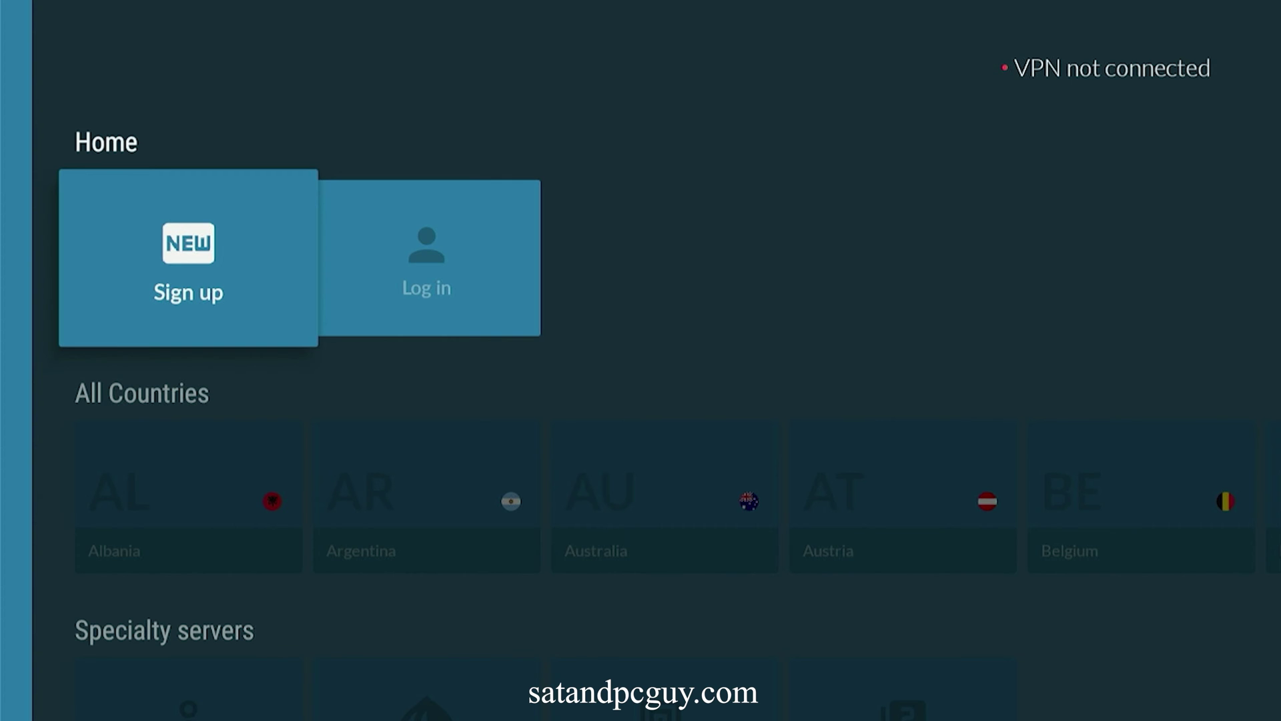
- Log in to NordVPN, start a quick connection and allow its VPN connection request
{"action": "key", "text": "Right"}
{"action": "key", "text": "Return"}
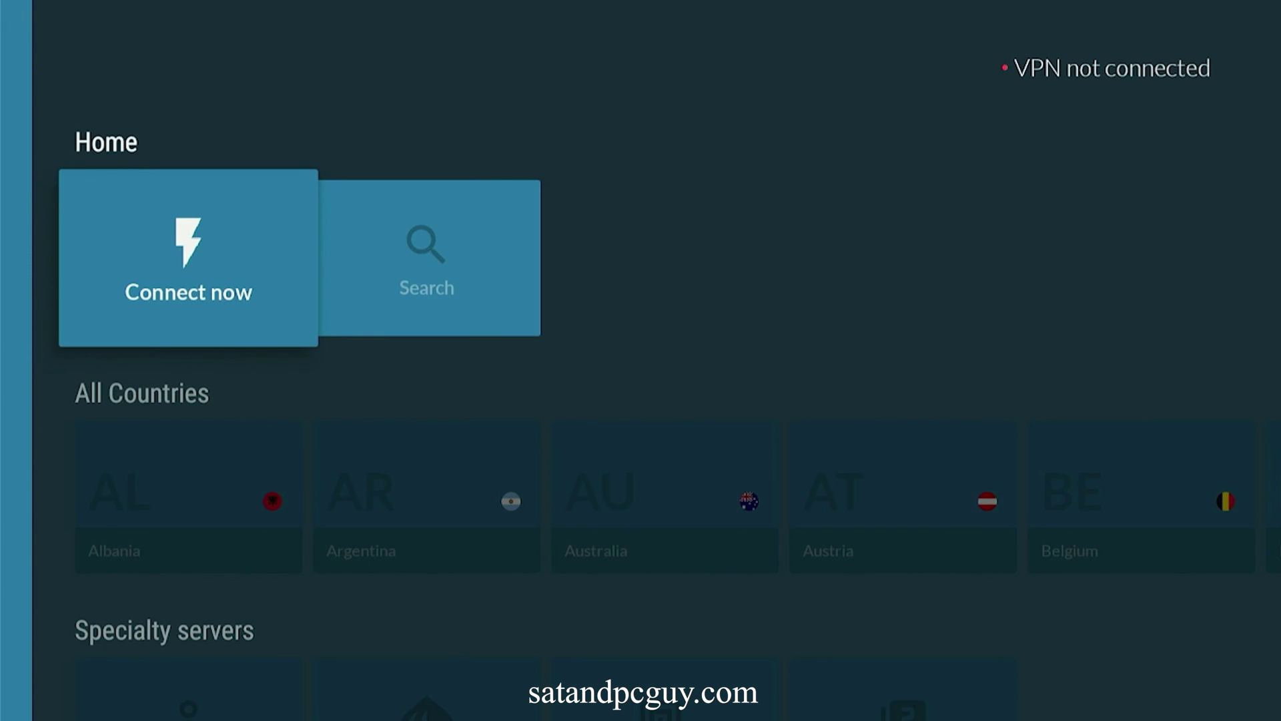
{"action": "key", "text": "Return"}
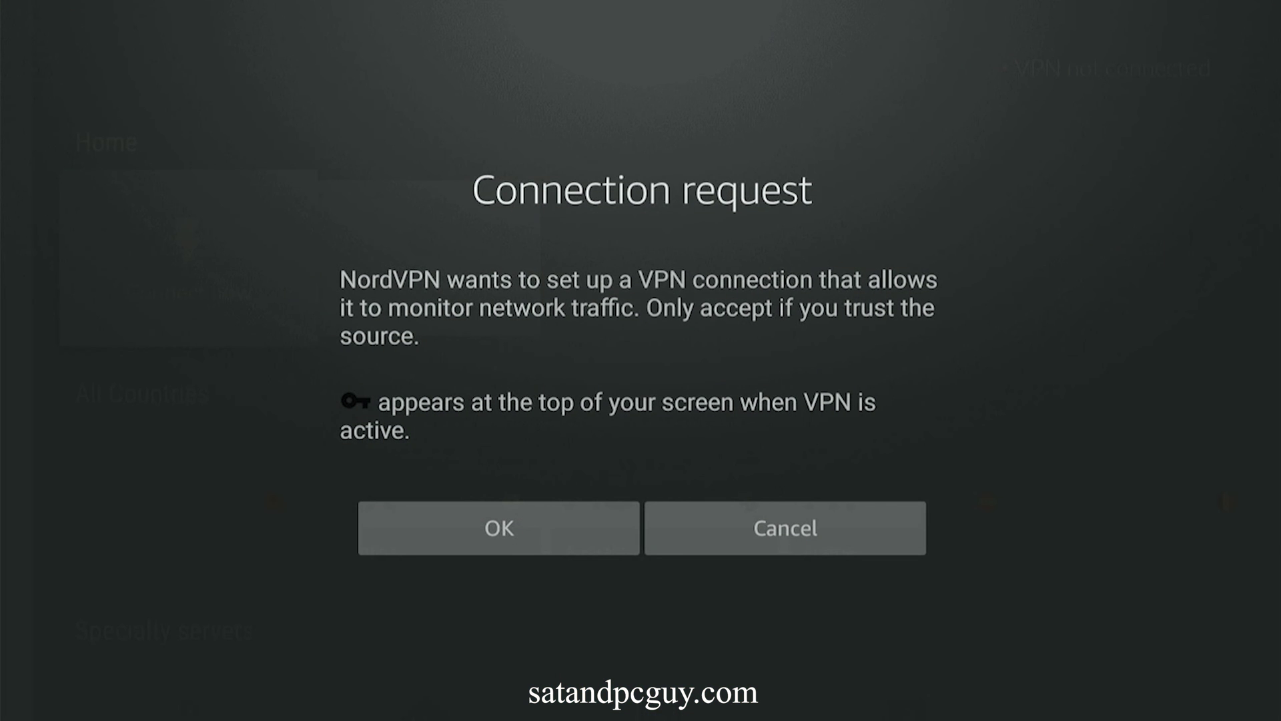
{"action": "key", "text": "Return"}
- Connect the VPN to the fastest United Kingdom server
{"action": "key", "text": "Right"}
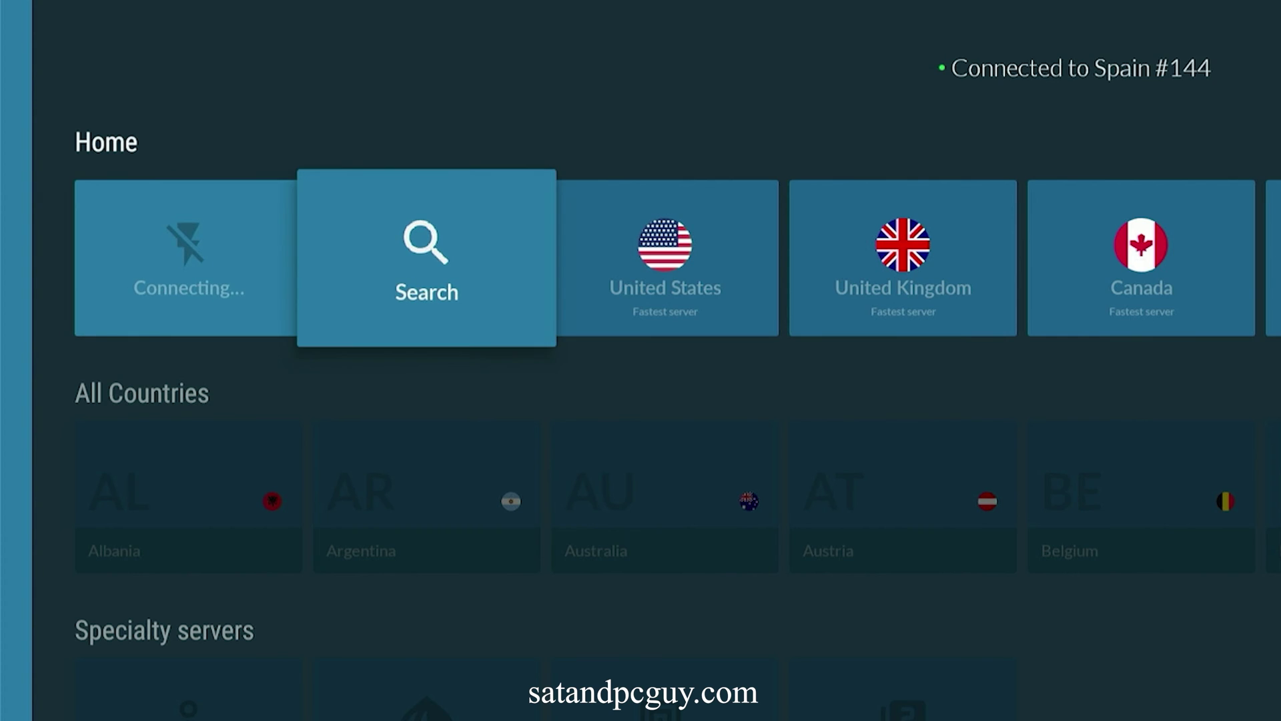
{"action": "key", "text": "Right"}
{"action": "key", "text": "Right"}
{"action": "key", "text": "Right"}
{"action": "key", "text": "Left"}
{"action": "key", "text": "Return"}
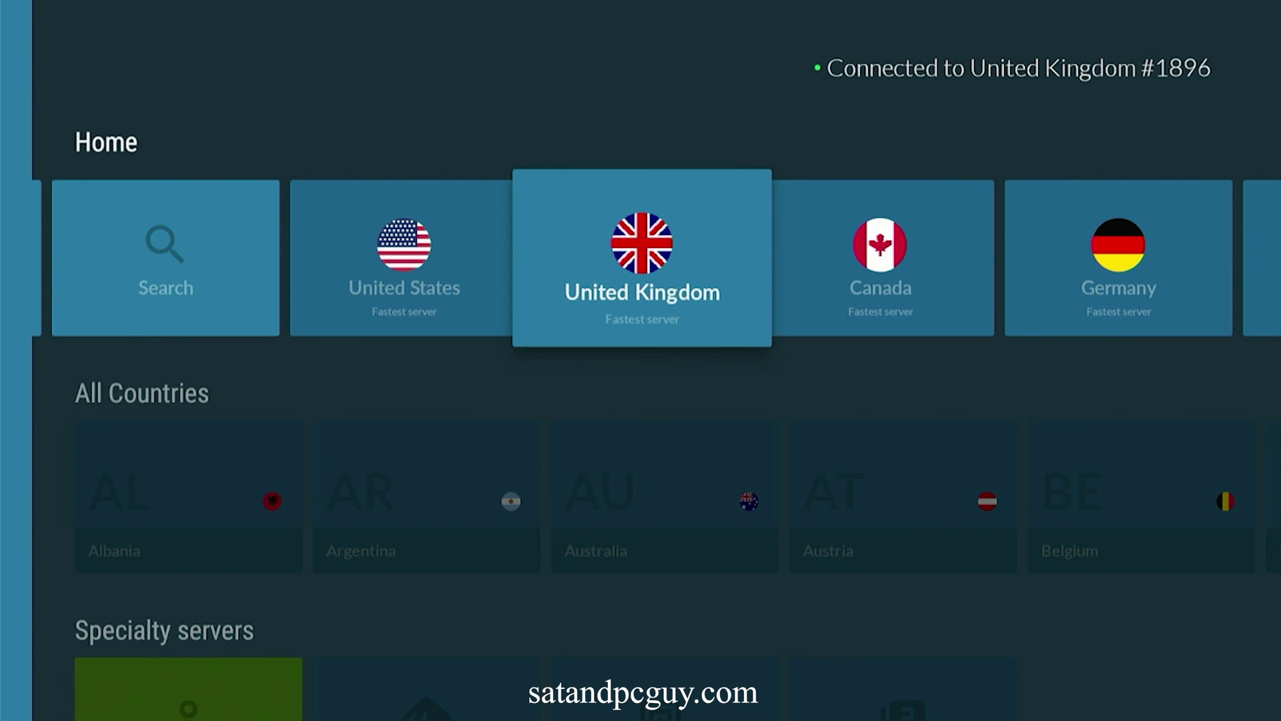
- Return to the Fire TV home screen, open the ITVX app and continue past its privacy and cookies information
{"action": "key", "text": "Home"}
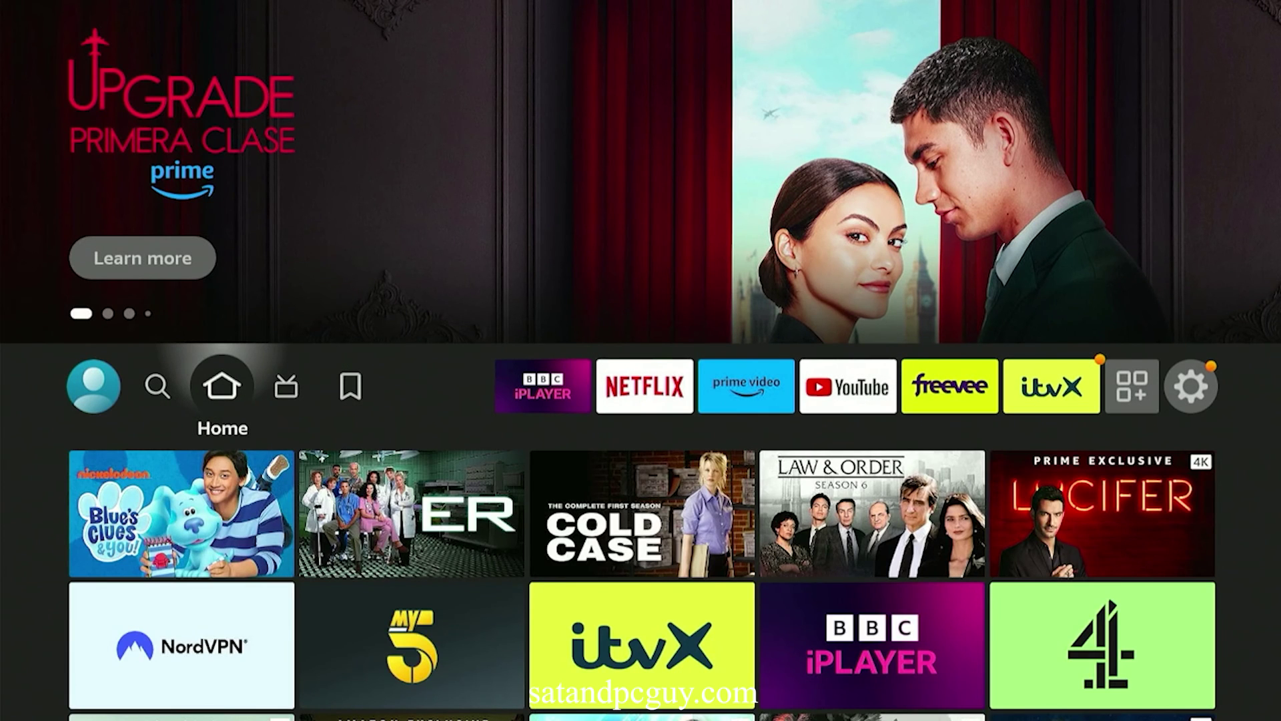
{"action": "key", "text": "Right"}
{"action": "key", "text": "Right"}
{"action": "key", "text": "Right"}
{"action": "key", "text": "Right"}
{"action": "key", "text": "Right"}
{"action": "key", "text": "Right"}
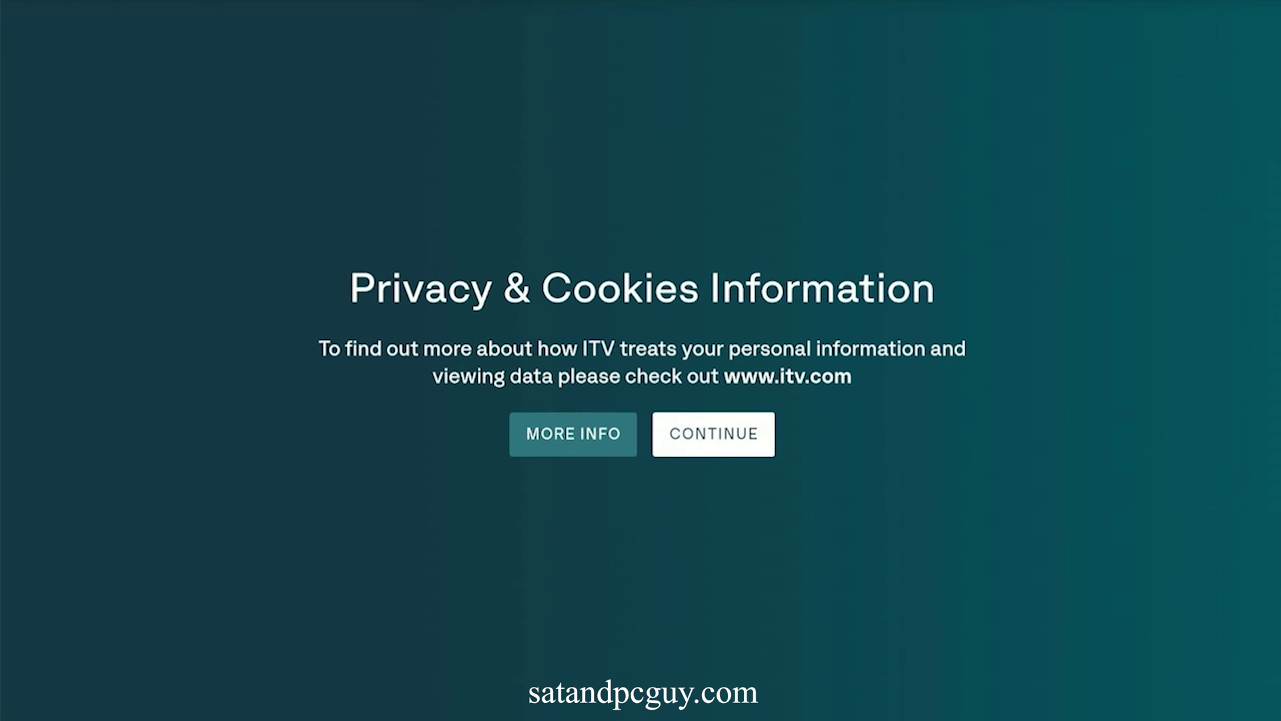
{"action": "key", "text": "Return"}
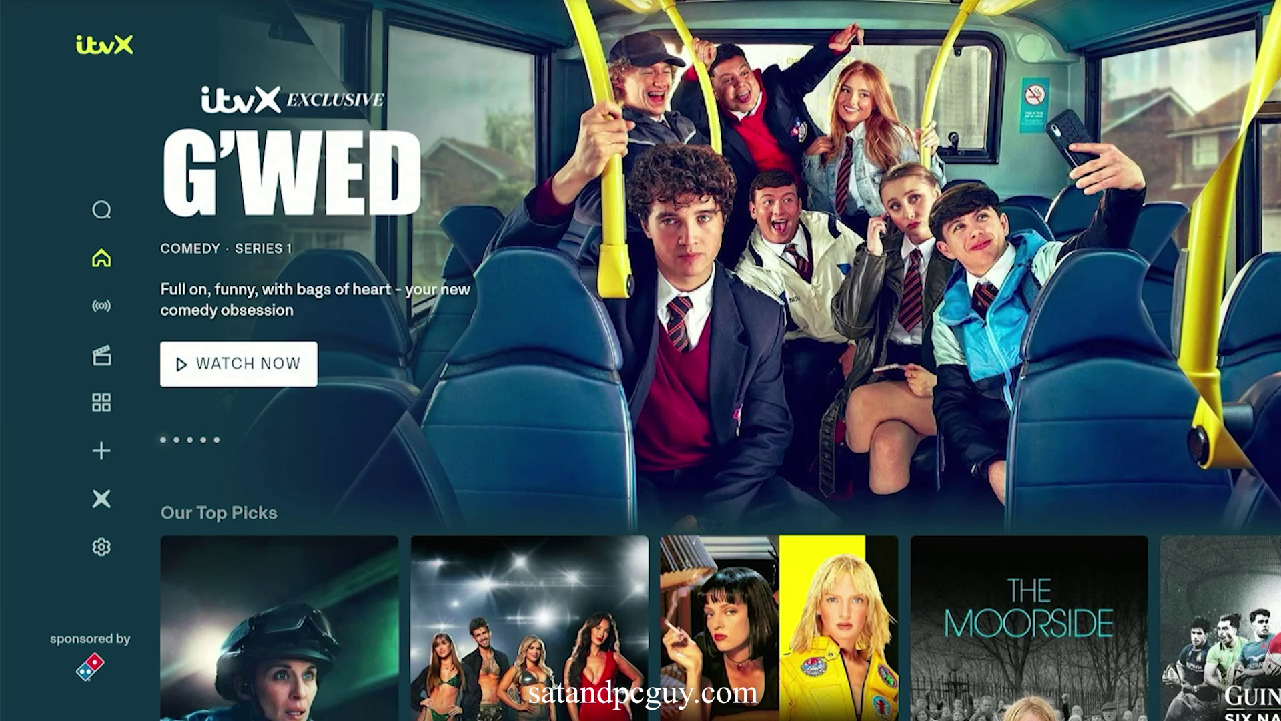
- Open the Live TV section of ITVX and go to the sign-in option for typing in a code
{"action": "key", "text": "Left"}
{"action": "key", "text": "Down"}
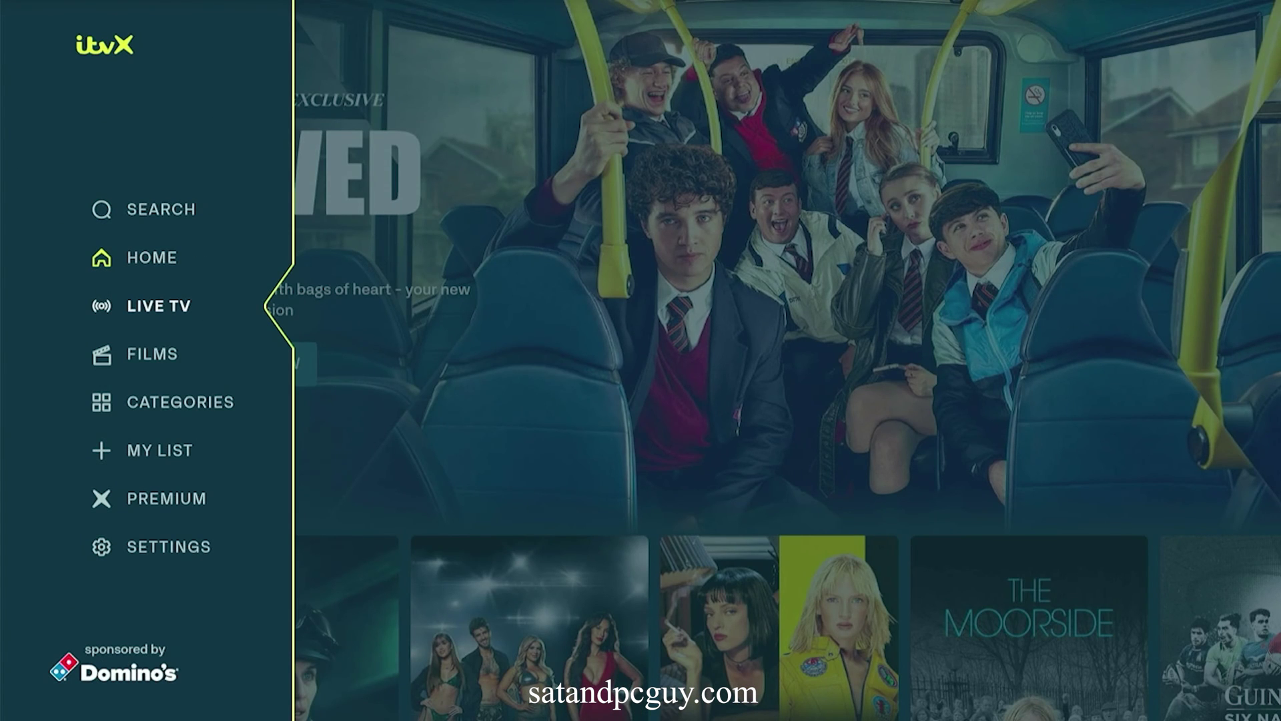
{"action": "key", "text": "Return"}
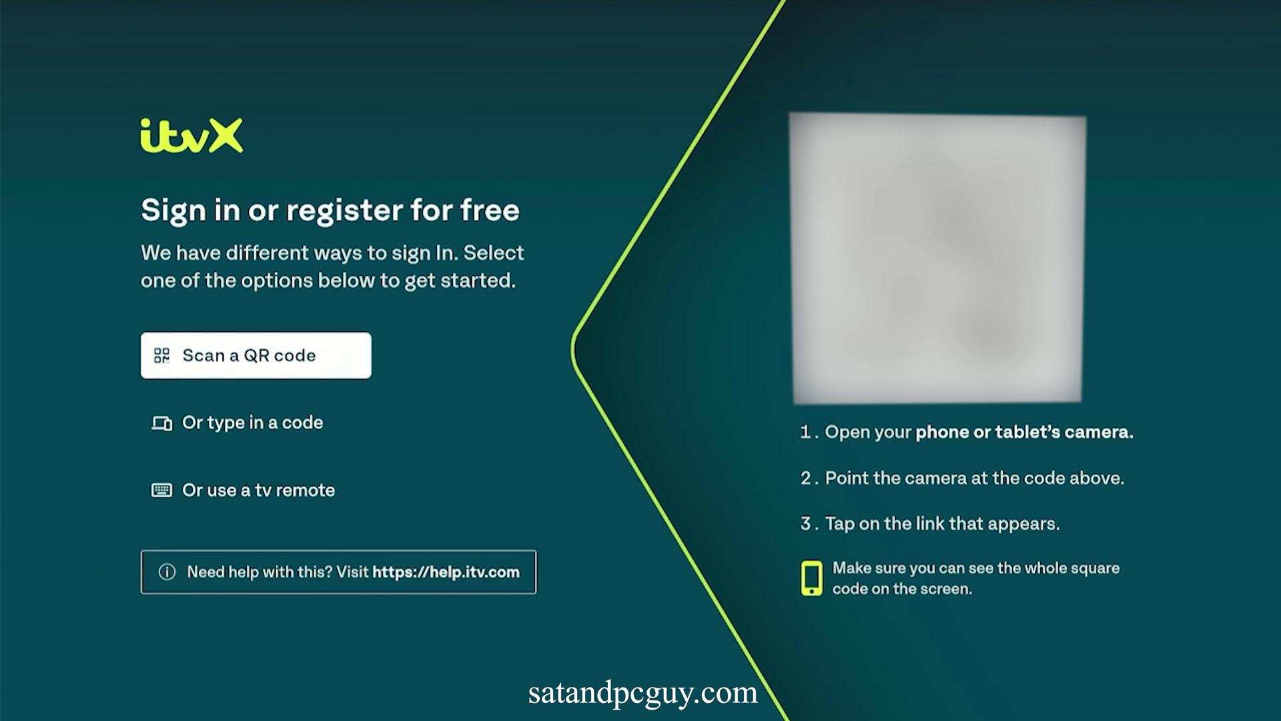
{"action": "key", "text": "Down"}
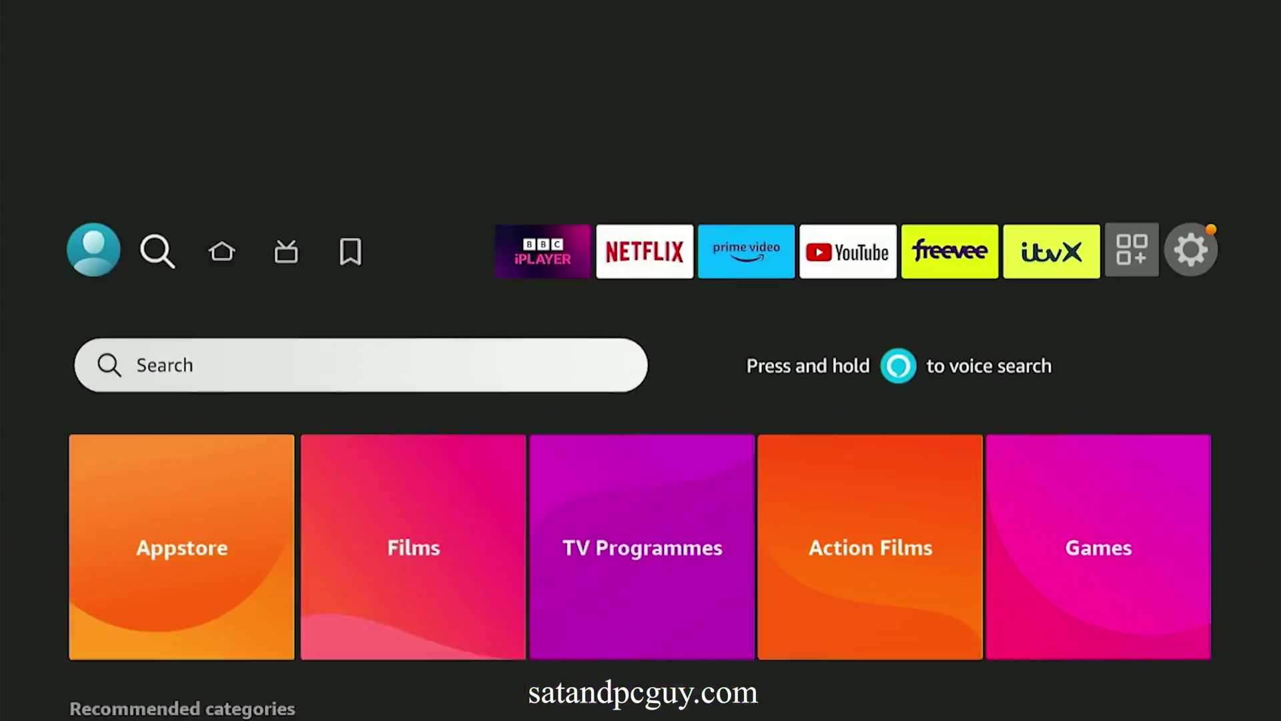
- Search the Fire TV for "Cha" and choose one of the suggestions
{"action": "key", "text": "Return"}
{"action": "key", "text": "Right"}
{"action": "key", "text": "Right"}
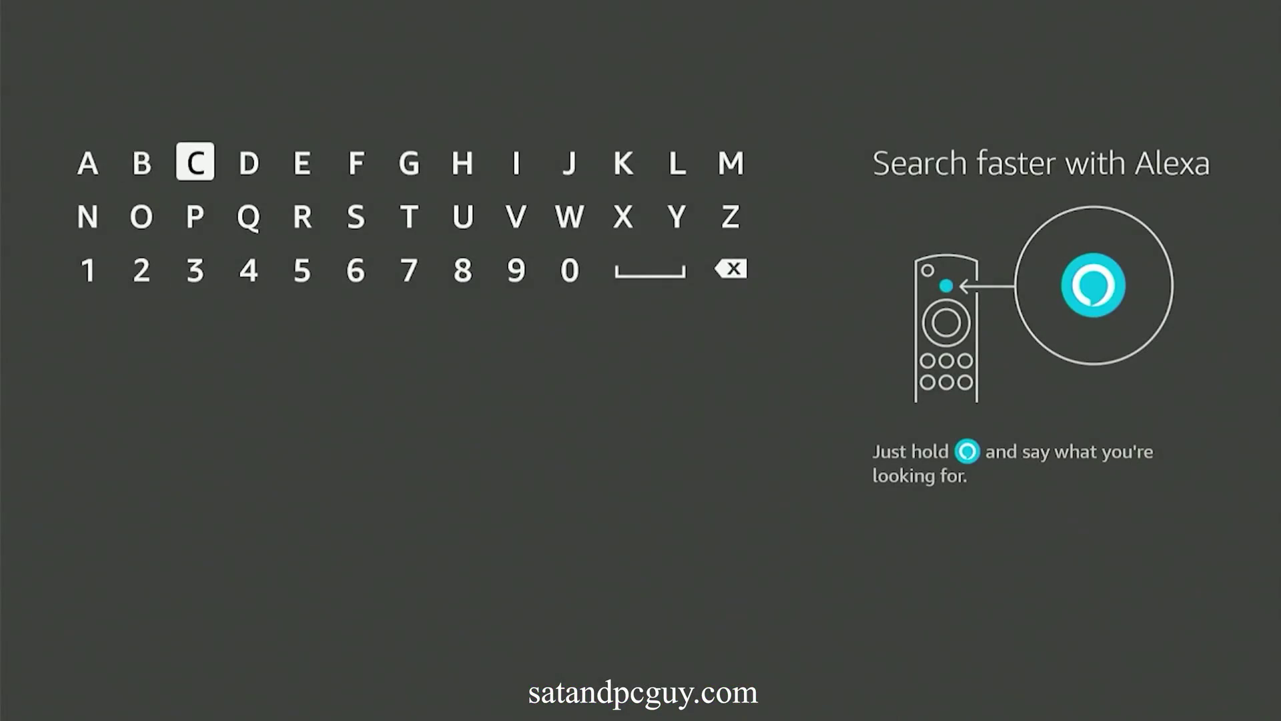
{"action": "key", "text": "Return"}
{"action": "key", "text": "Right"}
{"action": "key", "text": "Right"}
{"action": "key", "text": "Right"}
{"action": "key", "text": "Right"}
{"action": "key", "text": "Right"}
{"action": "key", "text": "Return"}
{"action": "key", "text": "Left"}
{"action": "key", "text": "Left"}
{"action": "key", "text": "Left"}
{"action": "key", "text": "Left"}
{"action": "key", "text": "Left"}
{"action": "key", "text": "Left"}
{"action": "key", "text": "Left"}
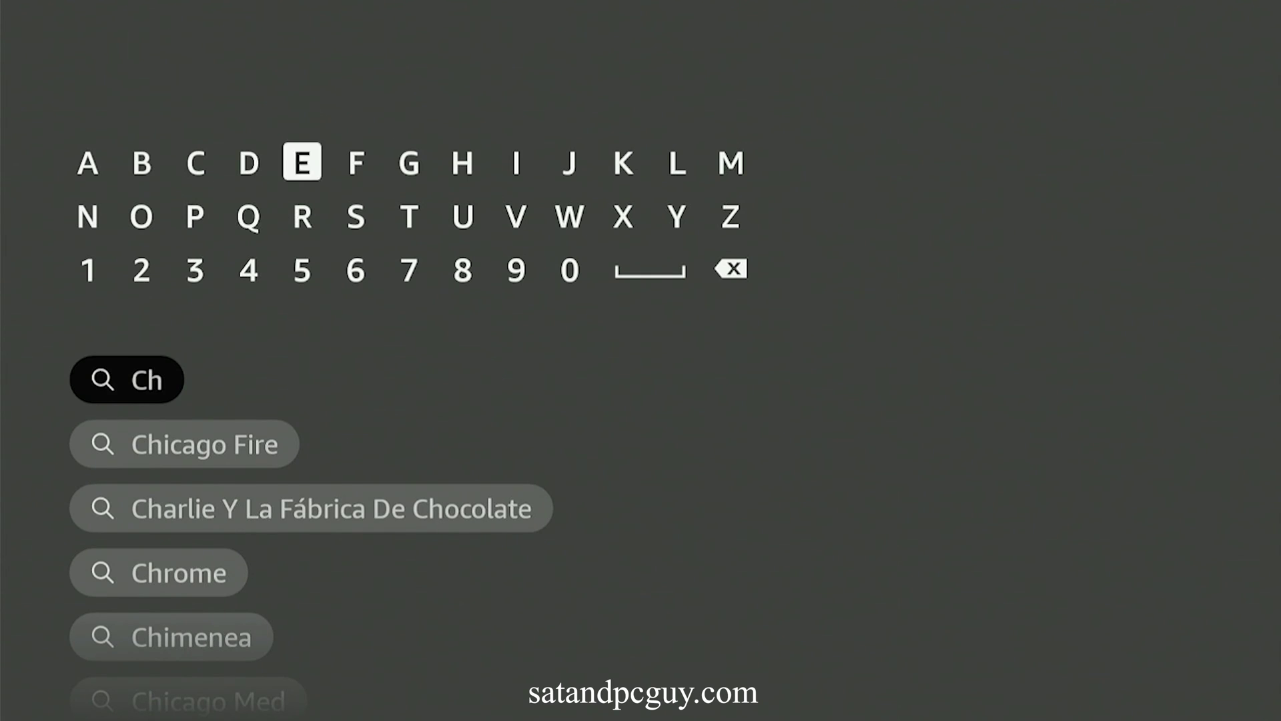
{"action": "key", "text": "Return"}
{"action": "key", "text": "Down"}
{"action": "key", "text": "Down"}
{"action": "key", "text": "Down"}
{"action": "key", "text": "Down"}
{"action": "key", "text": "Down"}
{"action": "key", "text": "Return"}
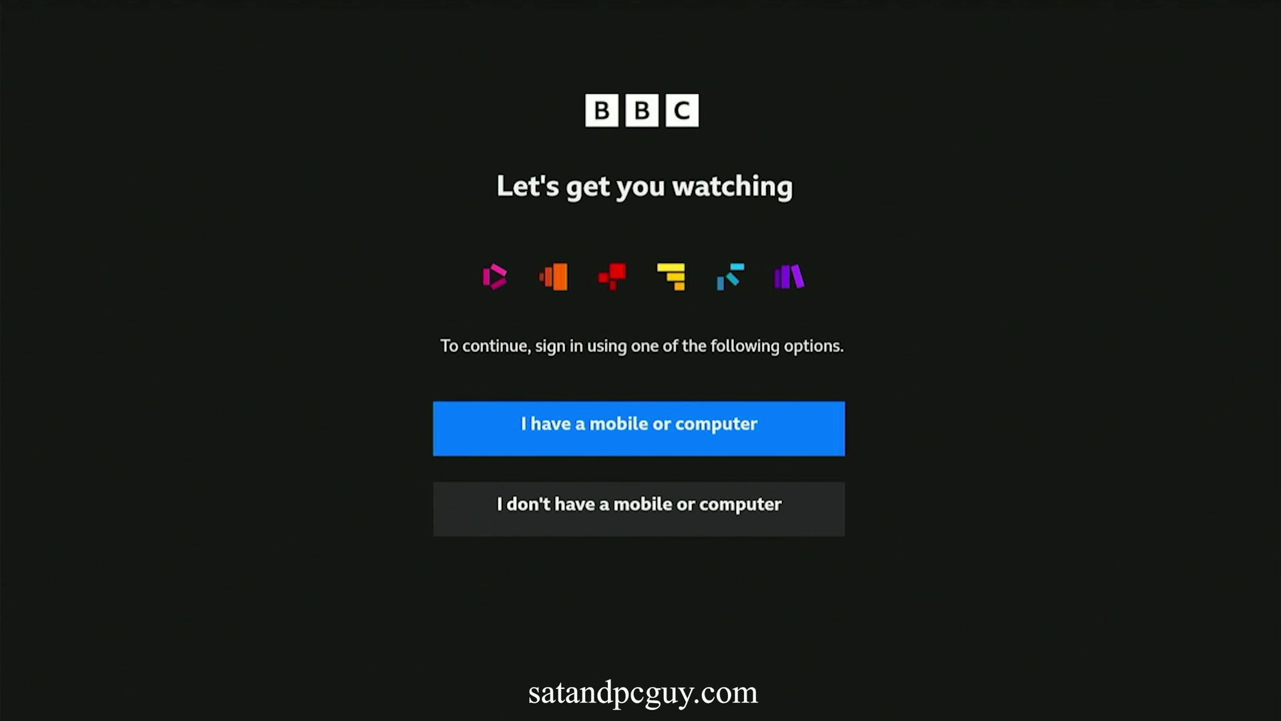
- Sign in to BBC iPlayer with the mobile or computer option and open its live TV section
{"action": "key", "text": "Return"}
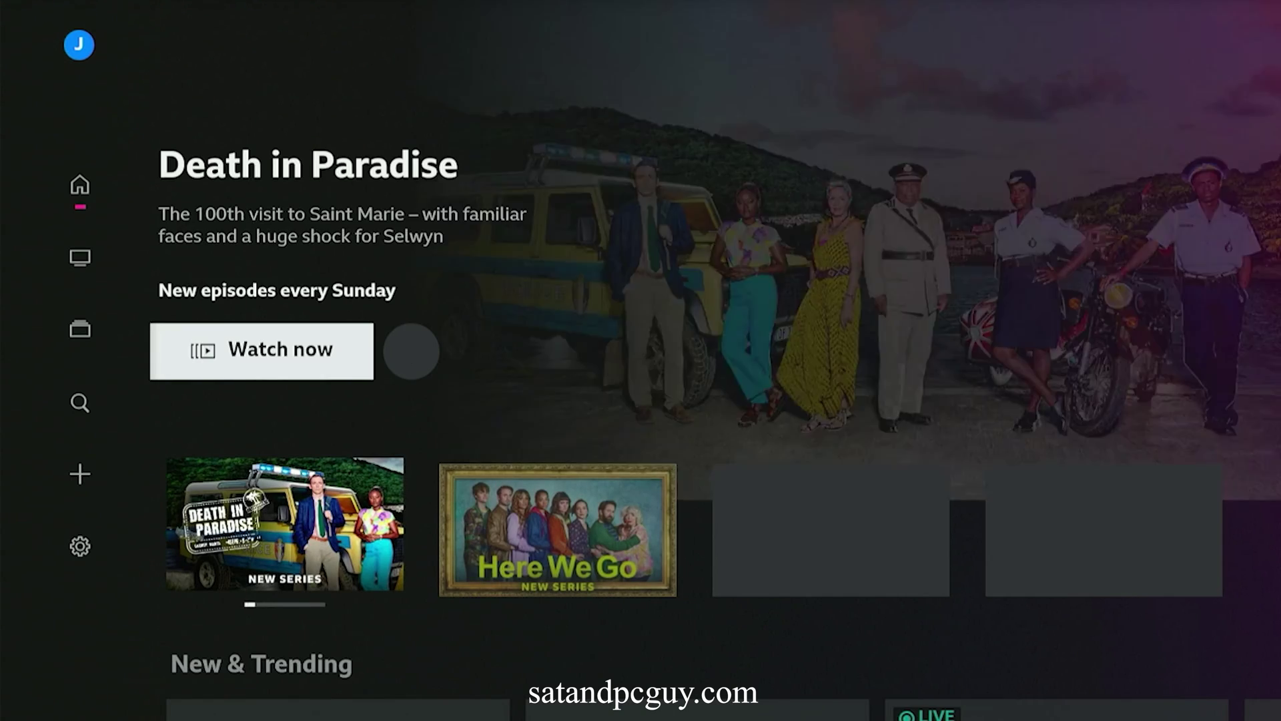
{"action": "key", "text": "Left"}
{"action": "key", "text": "Down"}
{"action": "key", "text": "Return"}
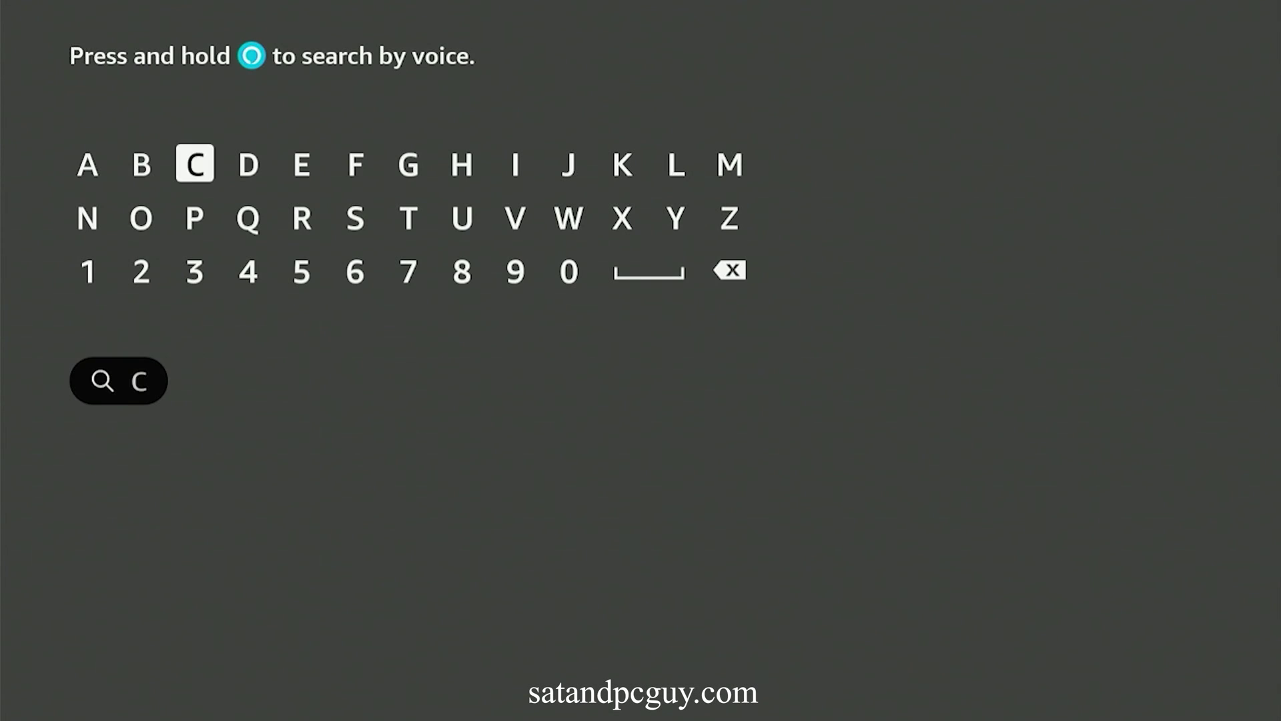
- Search the Fire TV for "Cha" to find the Channel 4 app, and open it
{"action": "key", "text": "Right"}
{"action": "key", "text": "Right"}
{"action": "key", "text": "Right"}
{"action": "key", "text": "Right"}
{"action": "key", "text": "Right"}
{"action": "key", "text": "Return"}
{"action": "key", "text": "Left"}
{"action": "key", "text": "Left"}
{"action": "key", "text": "Left"}
{"action": "key", "text": "Left"}
{"action": "key", "text": "Left"}
{"action": "key", "text": "Left"}
{"action": "key", "text": "Left"}
{"action": "key", "text": "Return"}
{"action": "key", "text": "Down"}
{"action": "key", "text": "Return"}
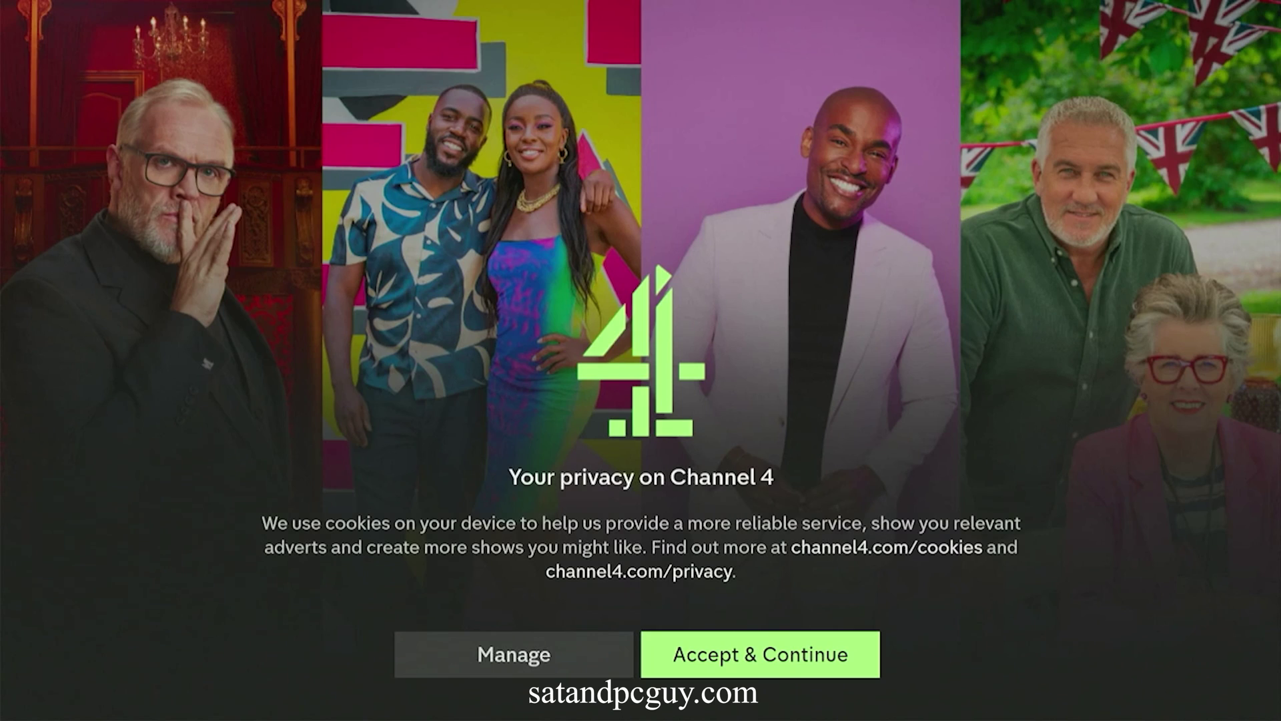
- Accept Channel 4's cookies and start the live programme A Place in the Sun from its Live TV guide
{"action": "key", "text": "Return"}
{"action": "key", "text": "Return"}
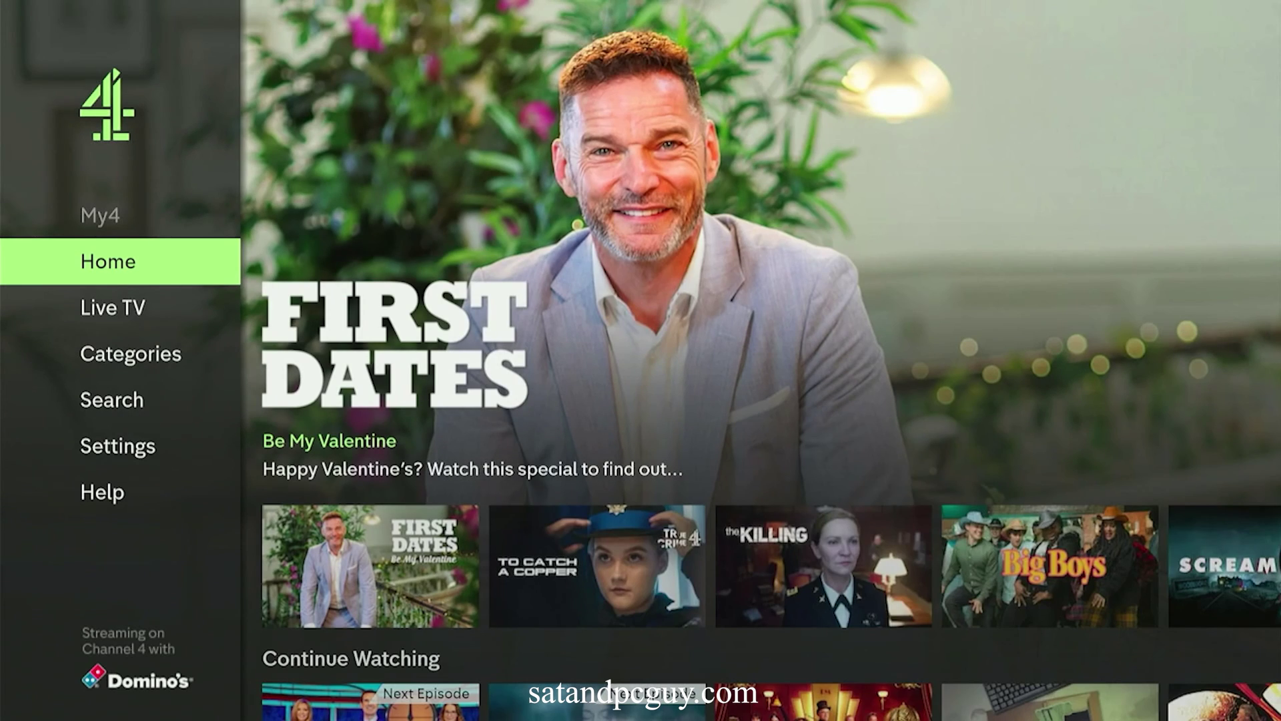
{"action": "key", "text": "Down"}
{"action": "key", "text": "Return"}
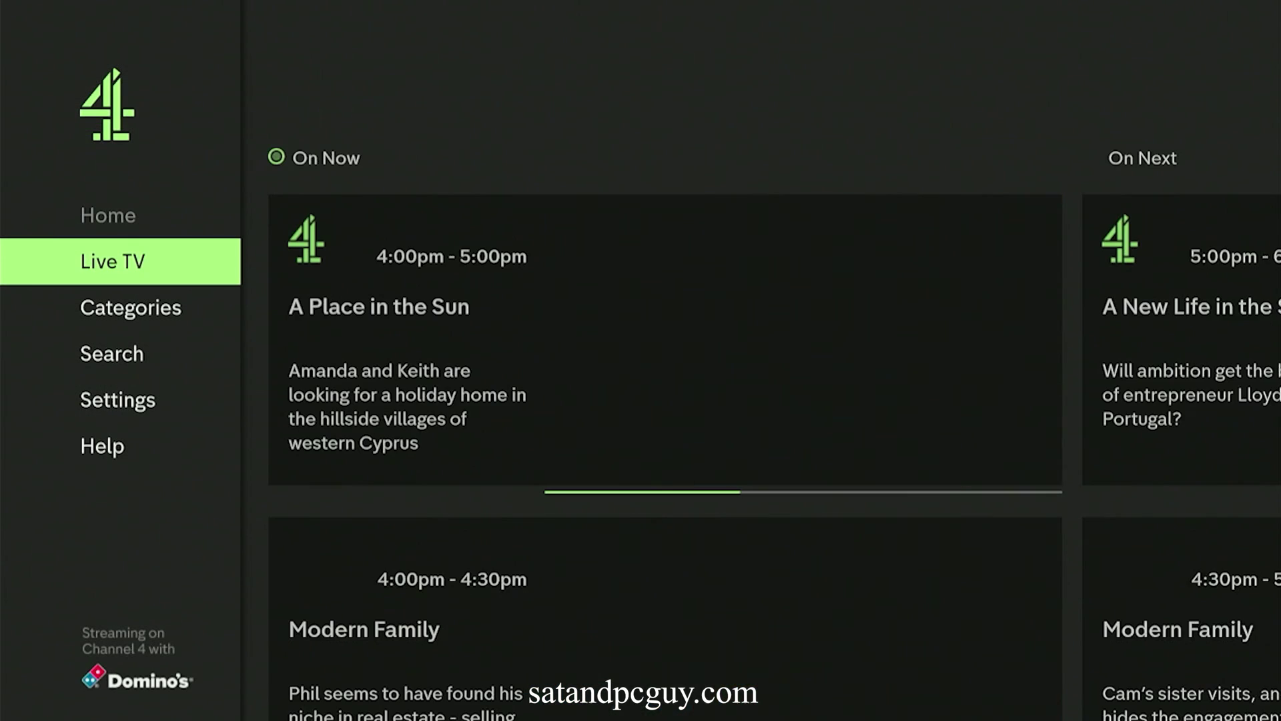
{"action": "key", "text": "Right"}
{"action": "key", "text": "Return"}
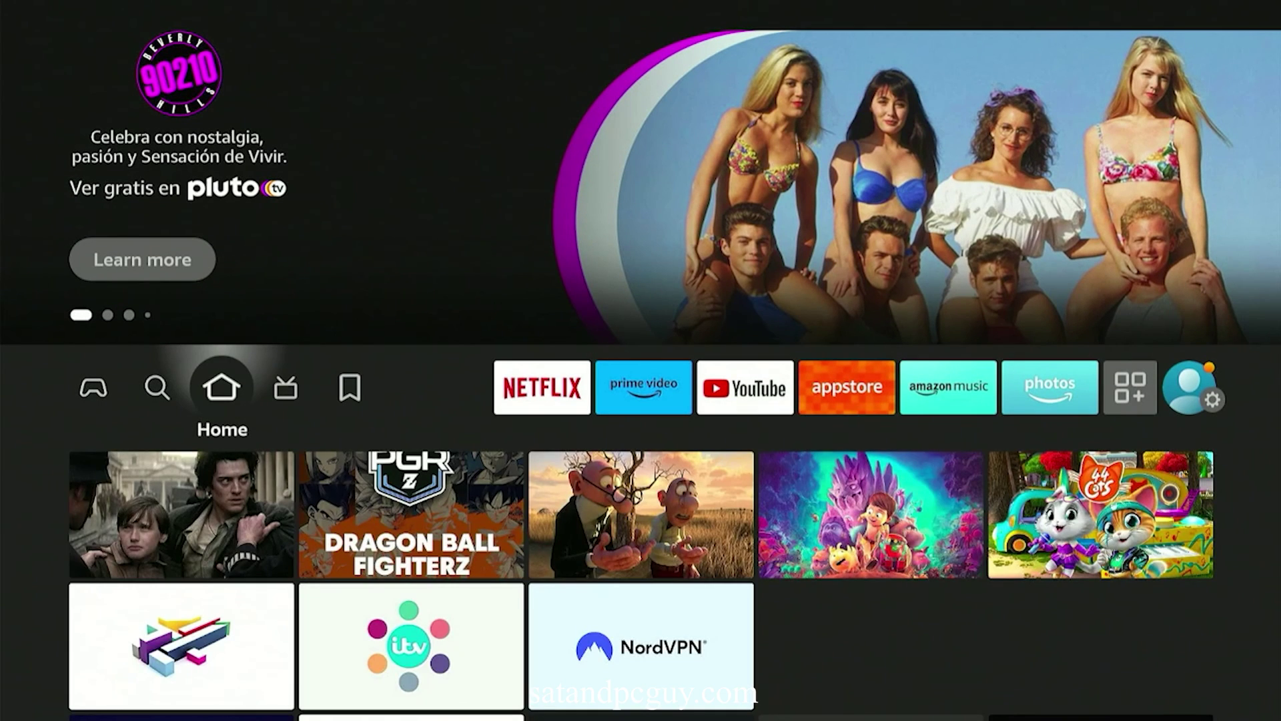
- From the Fire TV home screen, search for "My5" and open the My5 app
{"action": "key", "text": "Left"}
{"action": "key", "text": "Return"}
{"action": "key", "text": "Return"}
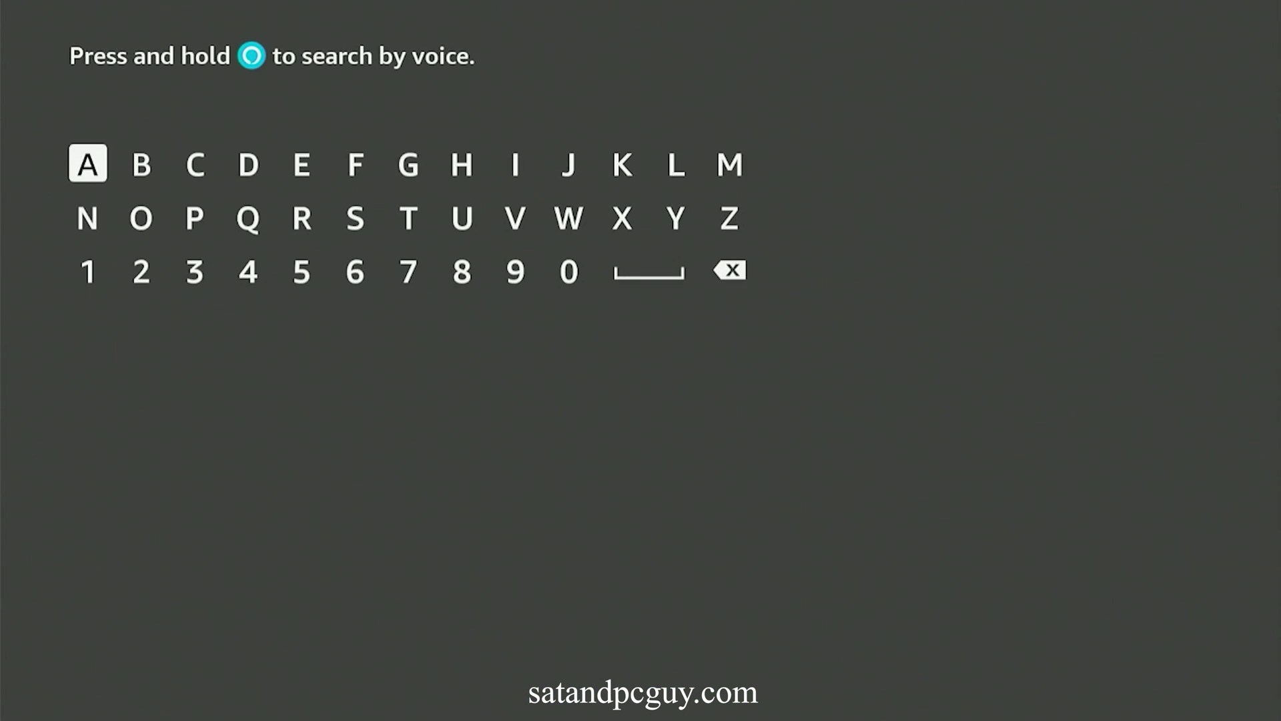
{"action": "key", "text": "Down"}
{"action": "key", "text": "Left"}
{"action": "key", "text": "Return"}
{"action": "key", "text": "Down"}
{"action": "key", "text": "Left"}
{"action": "key", "text": "Return"}
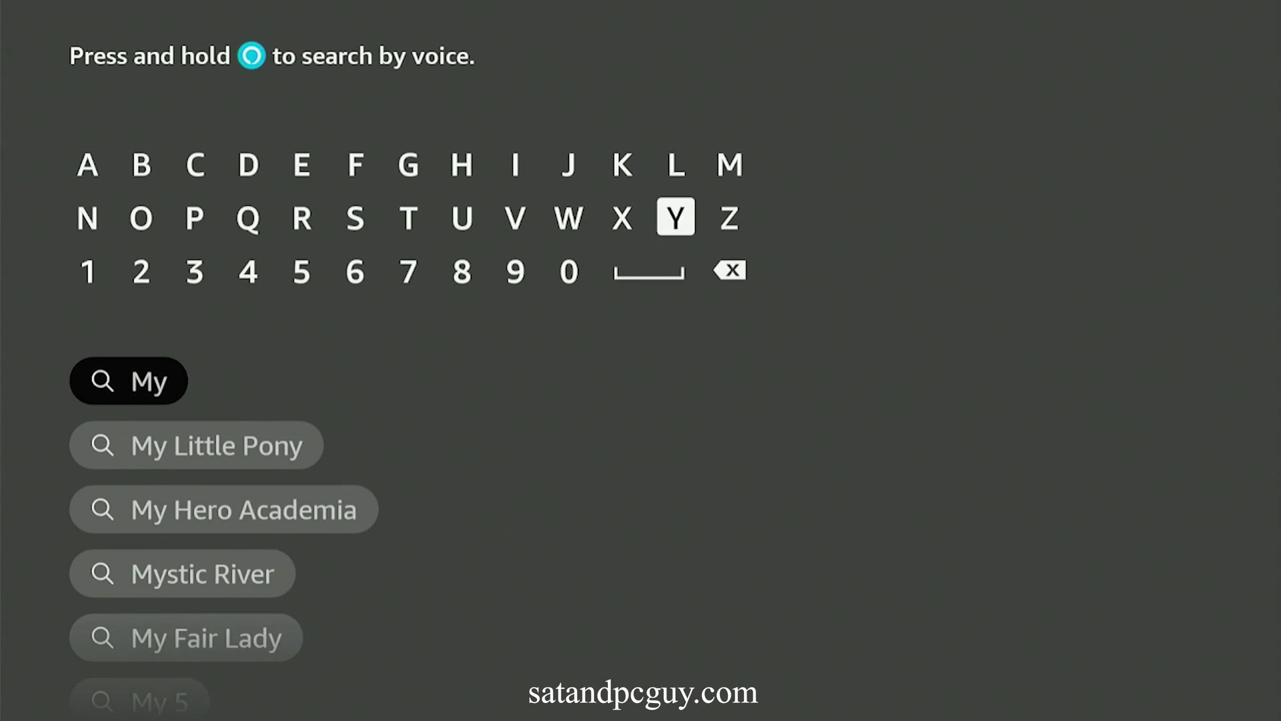
{"action": "key", "text": "Down"}
{"action": "key", "text": "Left"}
{"action": "key", "text": "Left"}
{"action": "key", "text": "Left"}
{"action": "key", "text": "Left"}
{"action": "key", "text": "Left"}
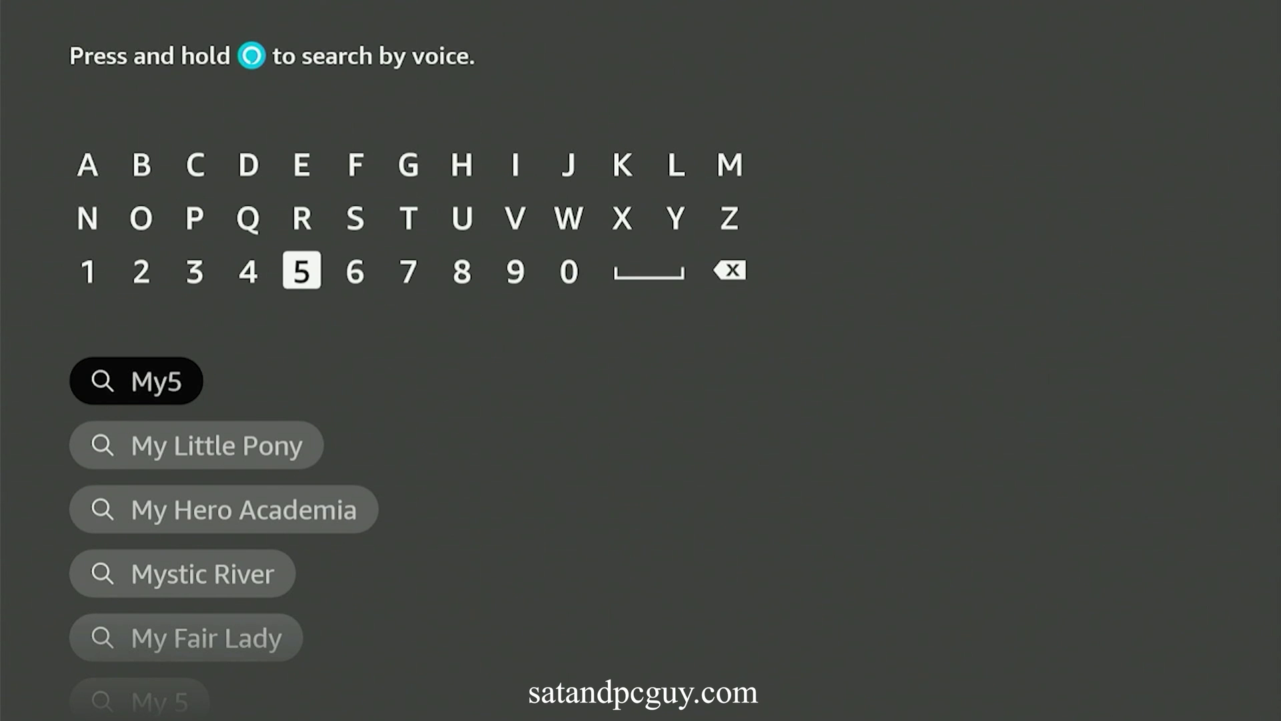
{"action": "key", "text": "Left"}
{"action": "key", "text": "Return"}
{"action": "key", "text": "Down"}
{"action": "key", "text": "Return"}
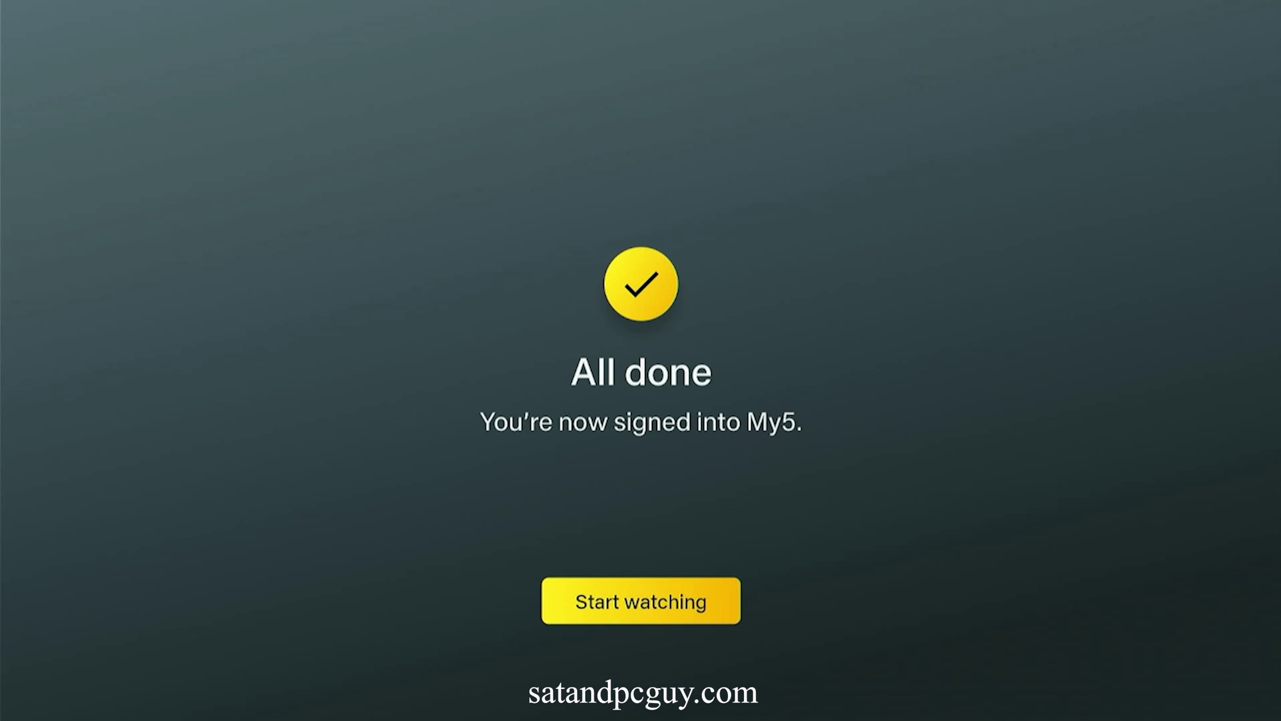
- Start watching in My5 and open its Live TV section
{"action": "key", "text": "Return"}
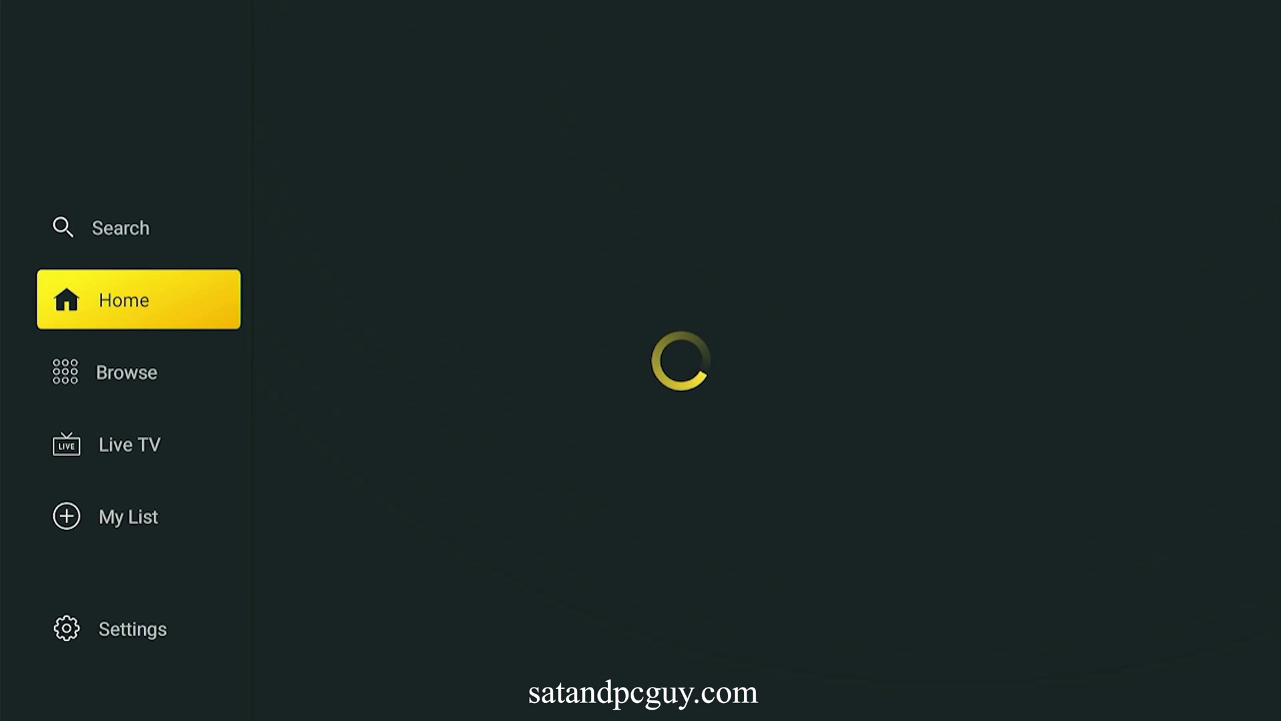
{"action": "key", "text": "Down"}
{"action": "key", "text": "Down"}
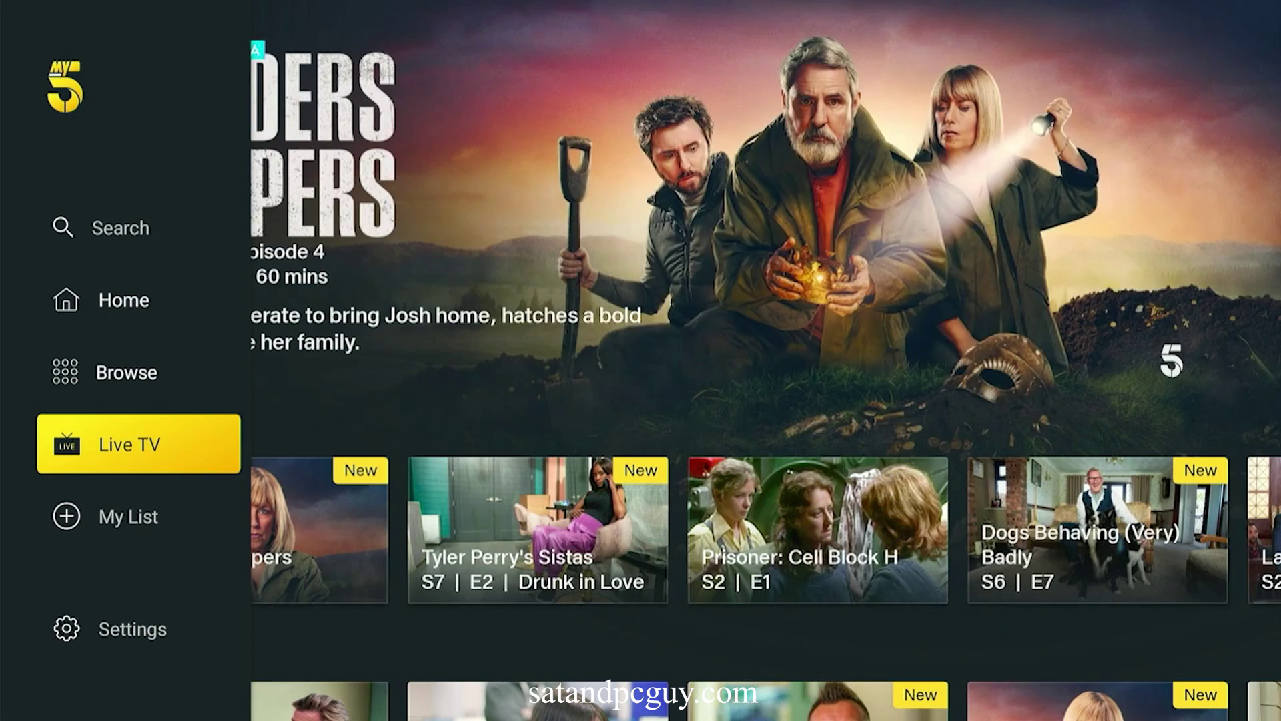
{"action": "key", "text": "Return"}
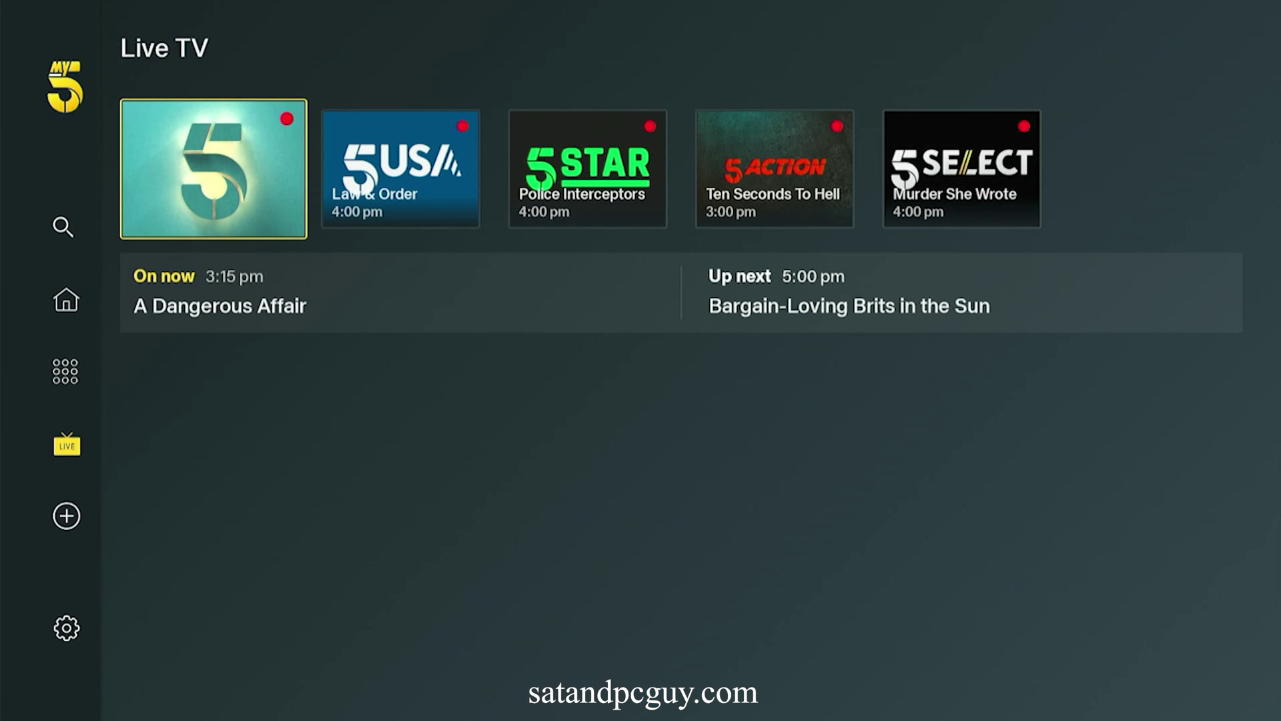